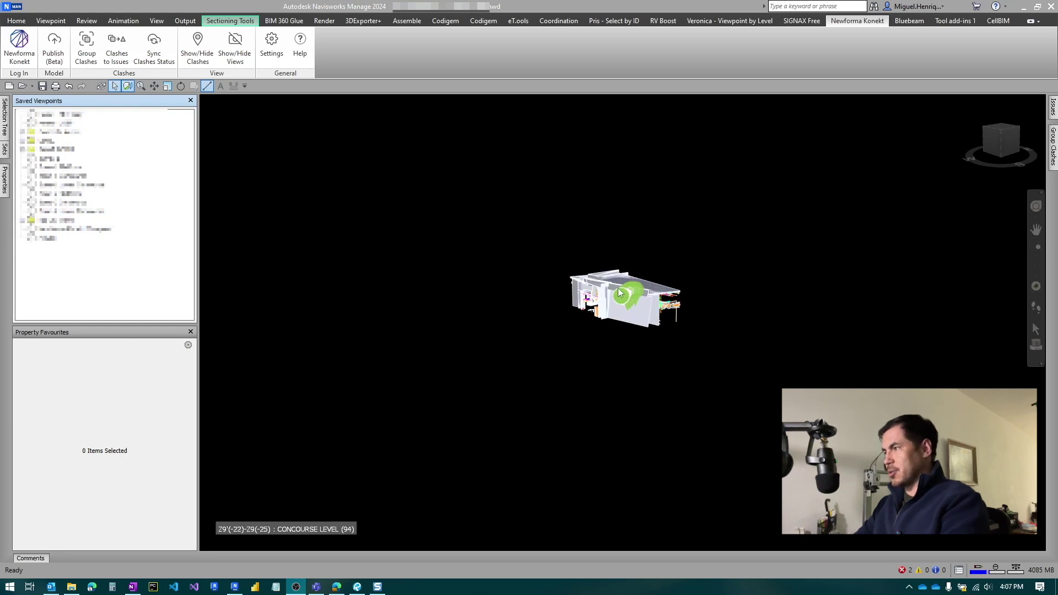
Fly from the building overview to the clash markers on the orange pipe and select the cyan box-shaped element beside them.
scroll(626, 302, "up", 10)
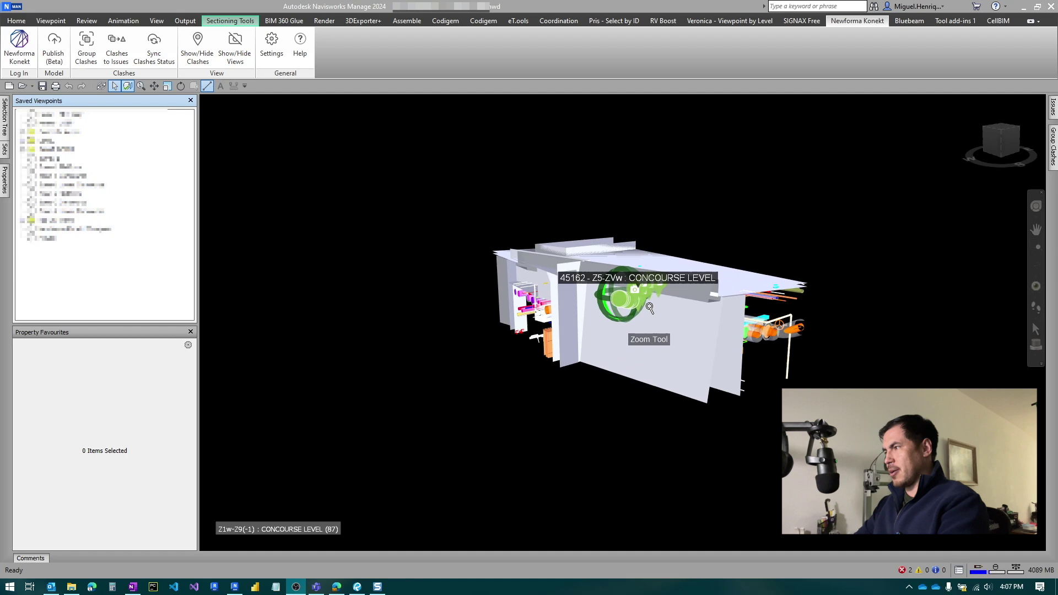
middle_click_drag(730, 326, 409, 325)
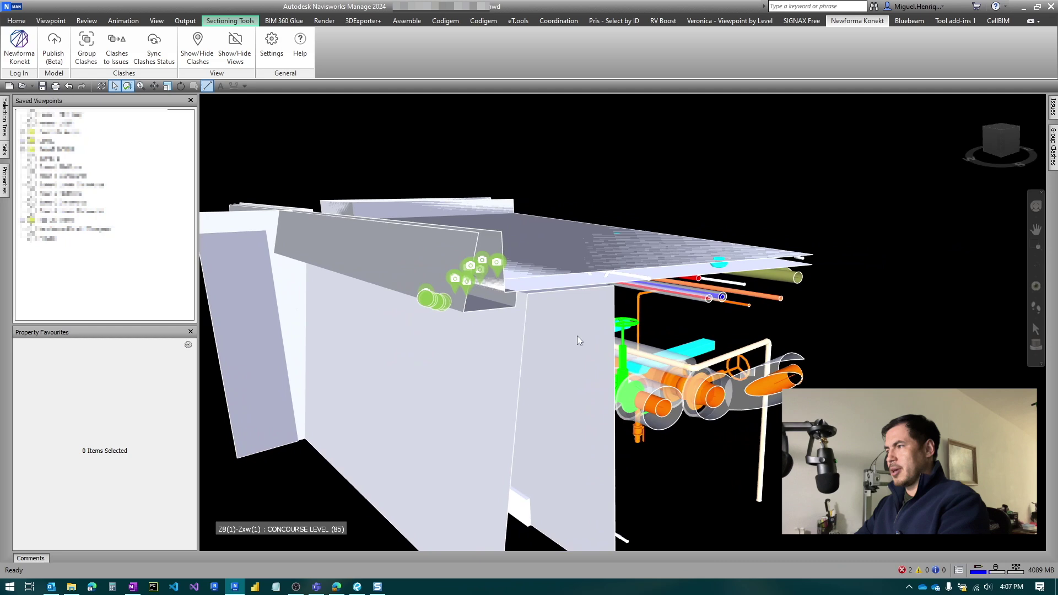
mouse_move(599, 344)
middle_mouse_down("shift")
mouse_move(481, 342)
mouse_move(436, 315)
mouse_move(376, 317)
middle_mouse_up("shift")
scroll(714, 375, "up", 5)
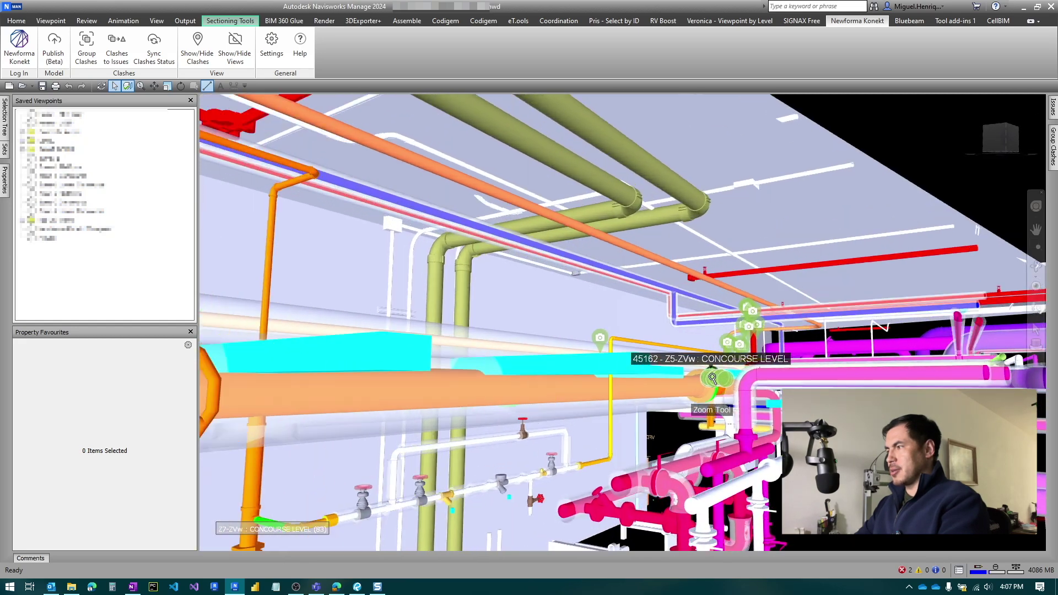
scroll(712, 379, "up", 5)
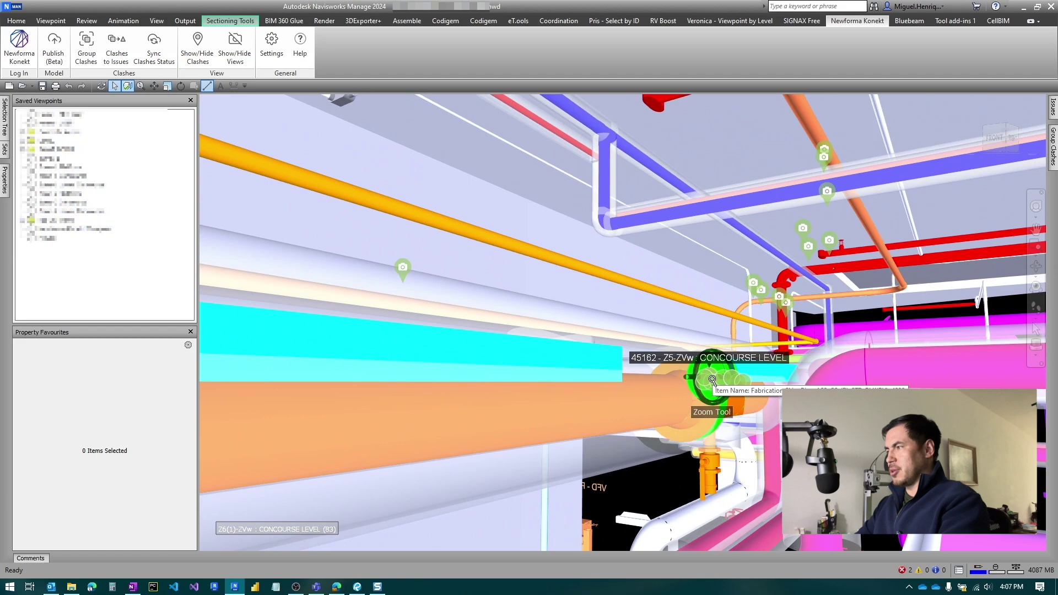
scroll(712, 379, "up", 2)
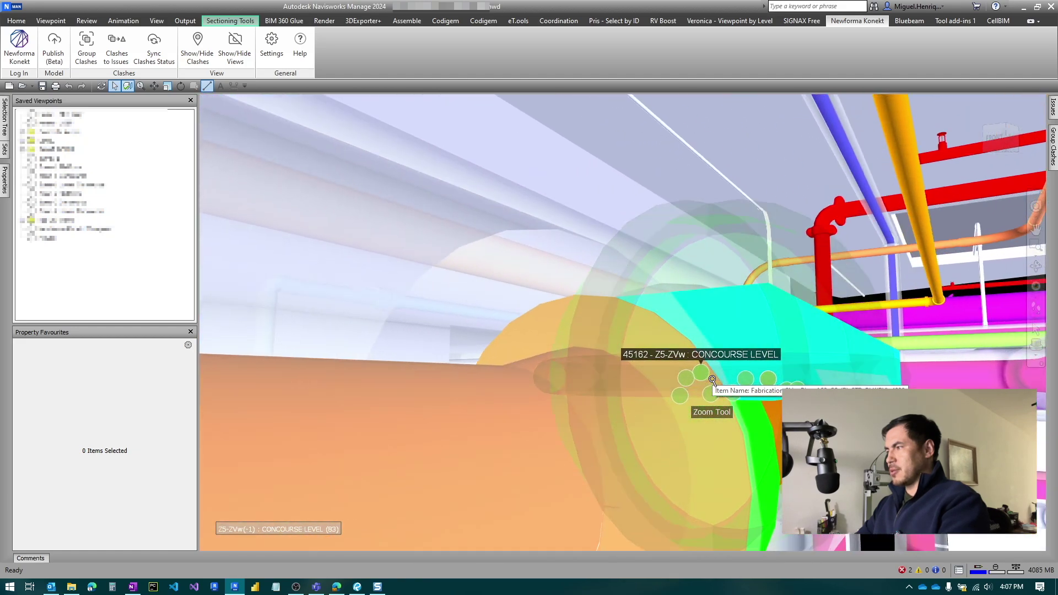
middle_click_drag(752, 395, 831, 490, "shift")
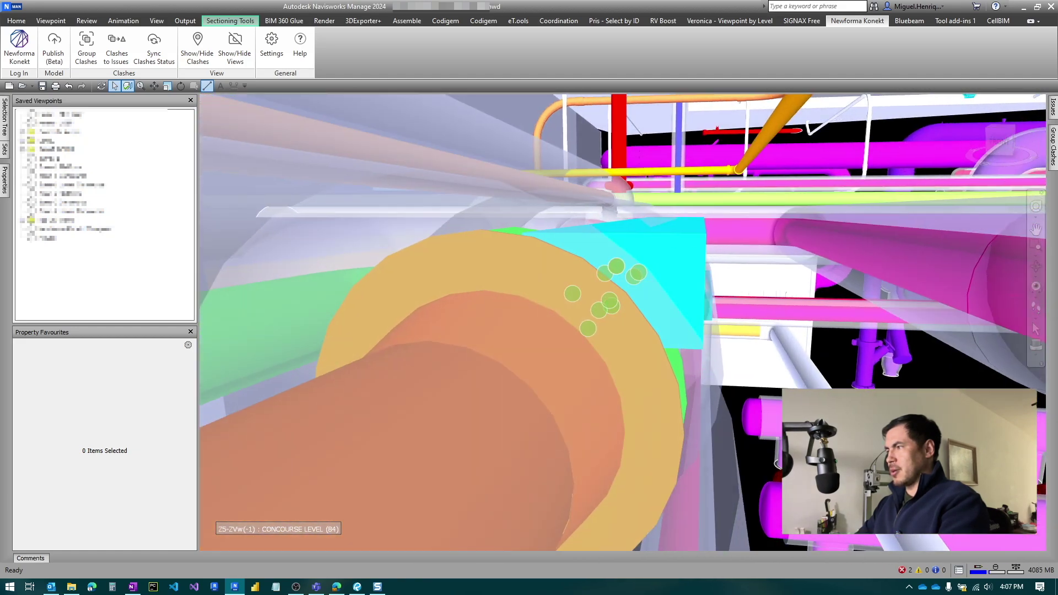
scroll(554, 281, "up", 4)
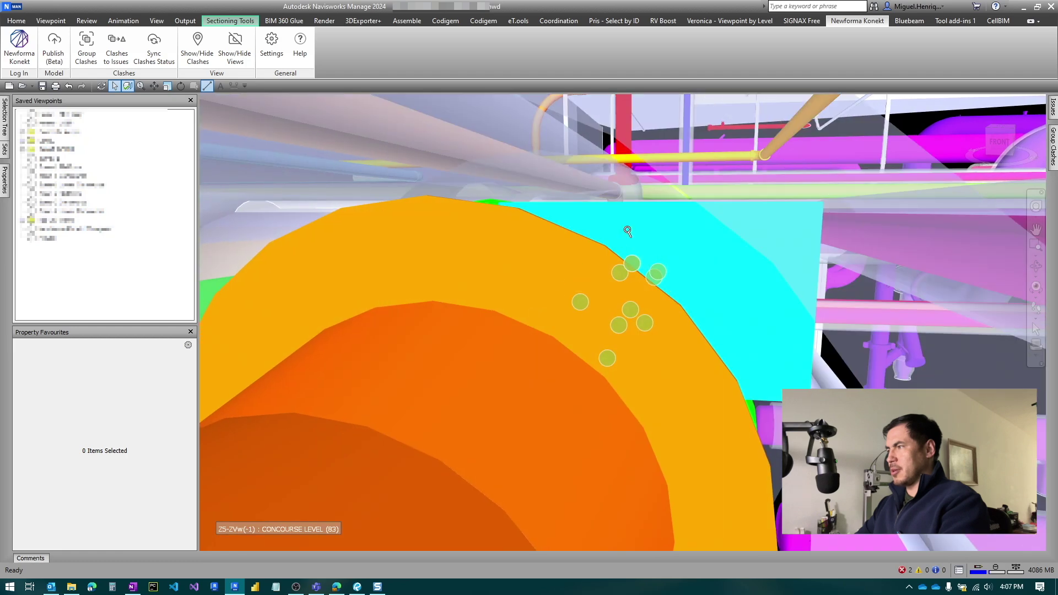
left_click(628, 231)
Examine the selected element and the orange pipe up close around the clash points.
scroll(597, 264, "up", 5)
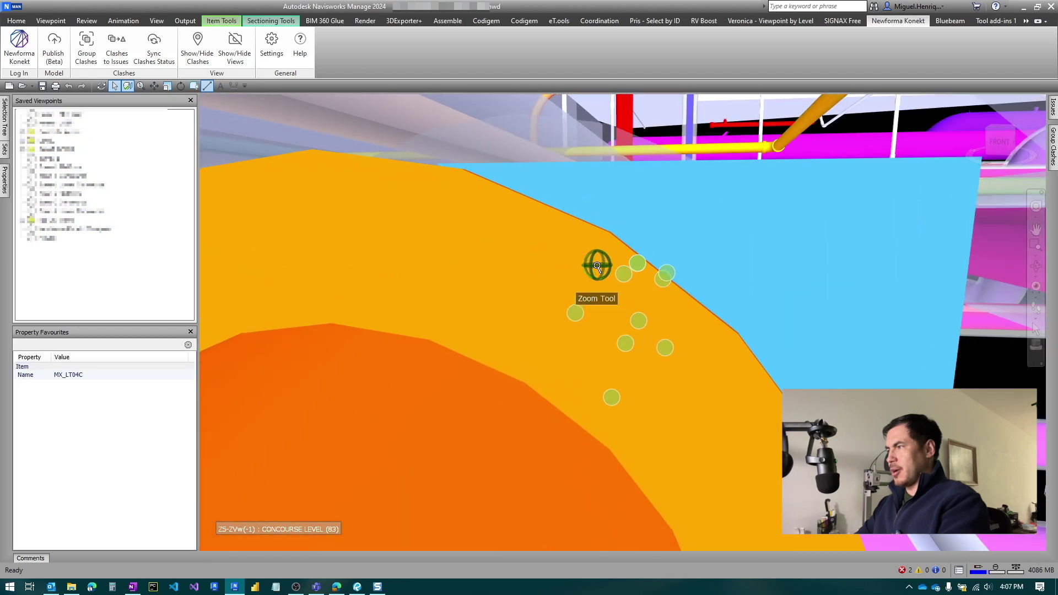
middle_click_drag(597, 265, 632, 259, "shift")
middle_click_drag(527, 347, 782, 94, "shift")
scroll(800, 312, "up", 5)
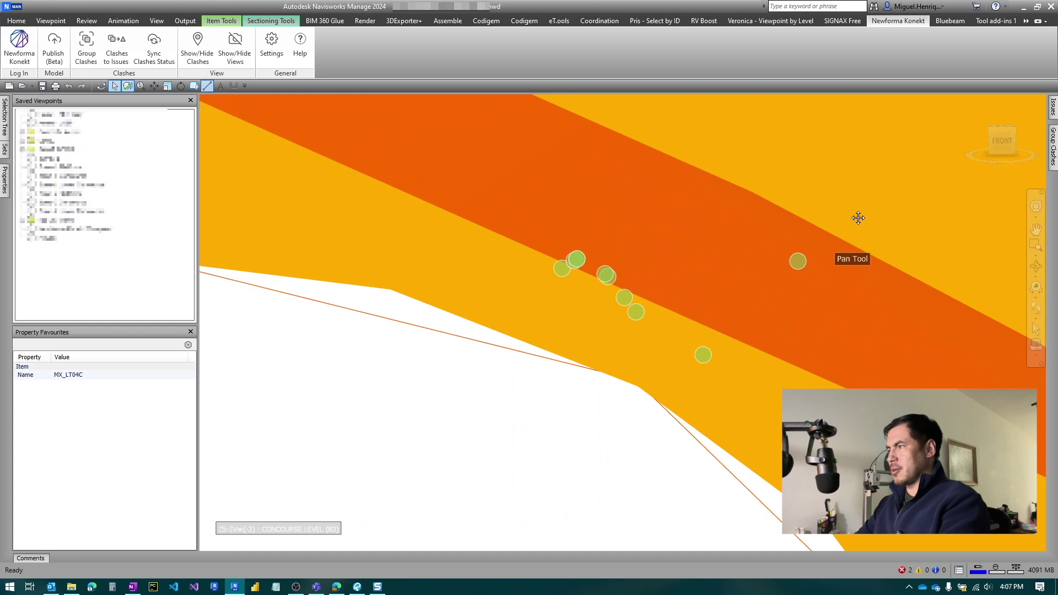
scroll(771, 414, "down", 2)
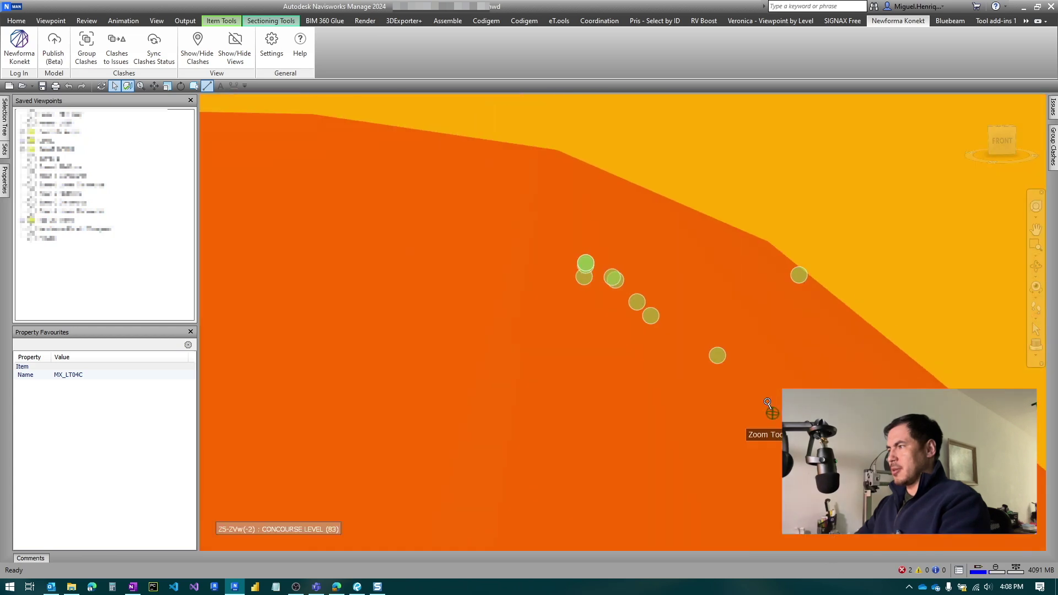
middle_click_drag(531, 438, 817, 154)
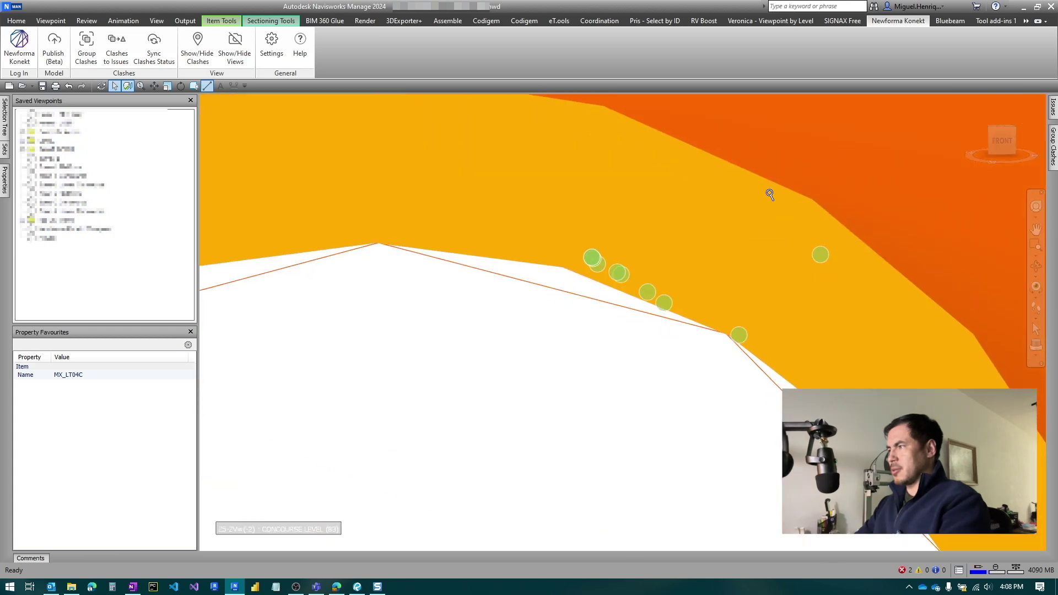
middle_click_drag(600, 295, 738, 119)
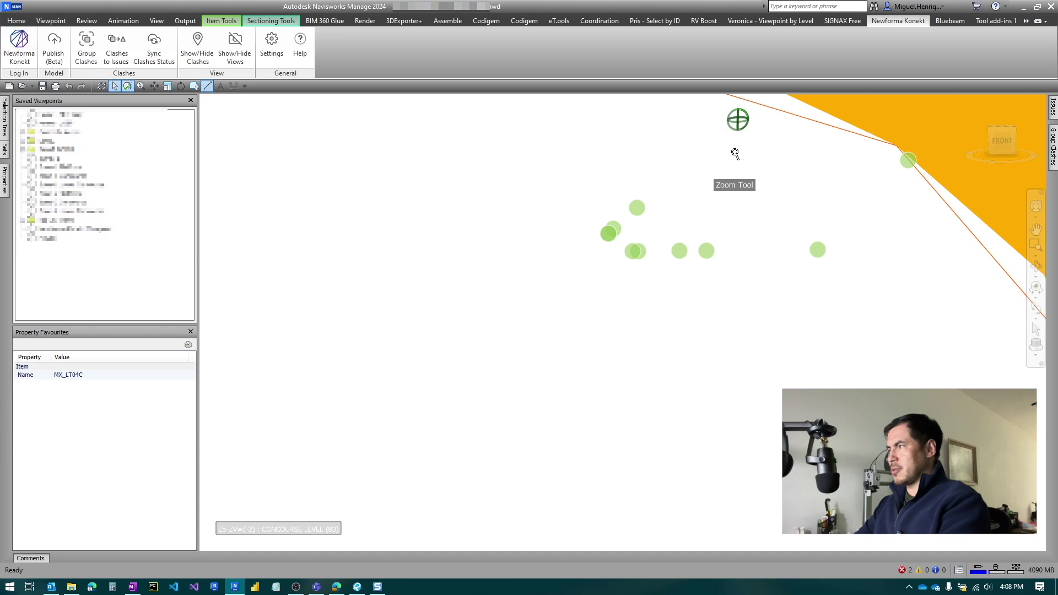
scroll(734, 154, "up", 6)
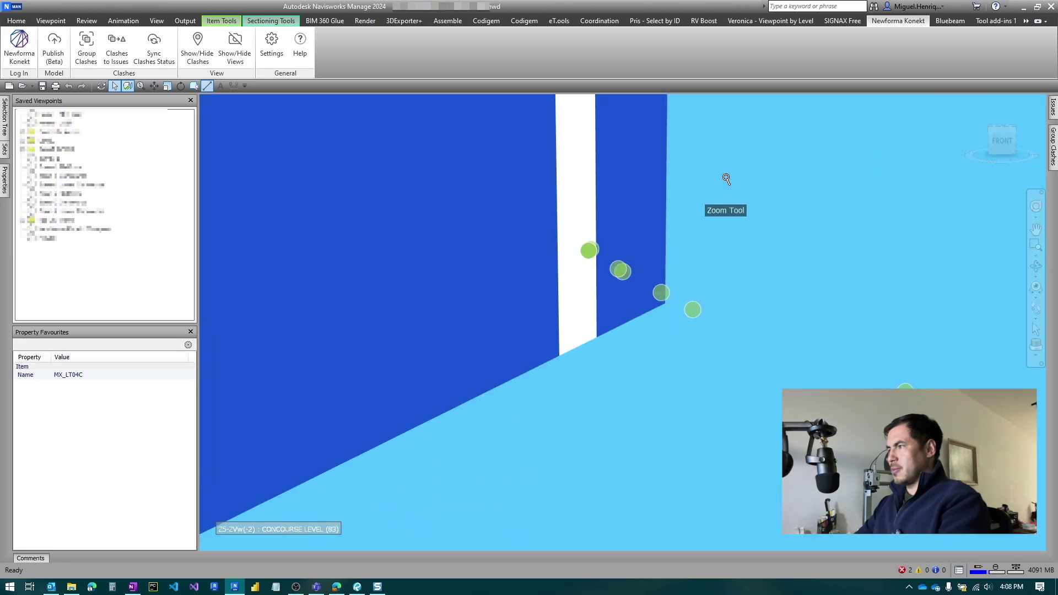
scroll(726, 179, "up", 5)
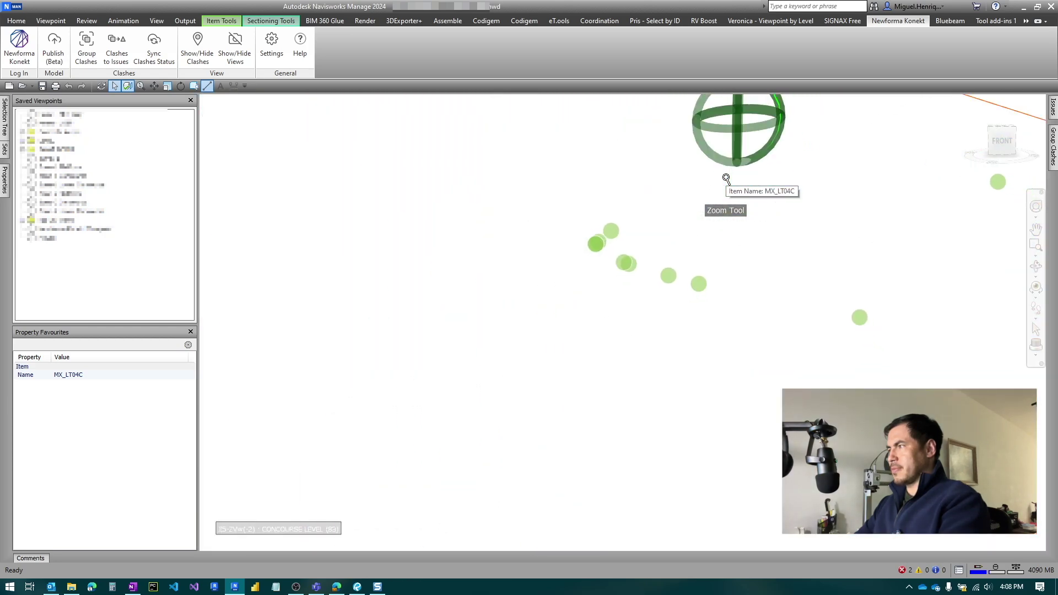
scroll(726, 179, "down", 8)
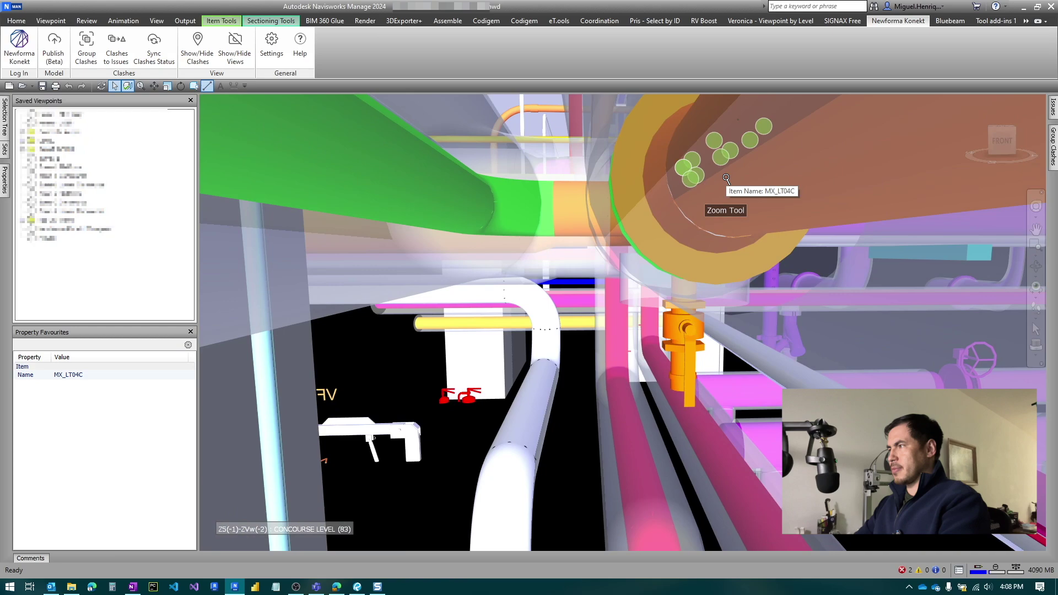
mouse_move(725, 178)
middle_mouse_down("shift")
mouse_move(705, 195)
mouse_move(655, 200)
mouse_move(654, 226)
mouse_move(659, 210)
middle_mouse_up("shift")
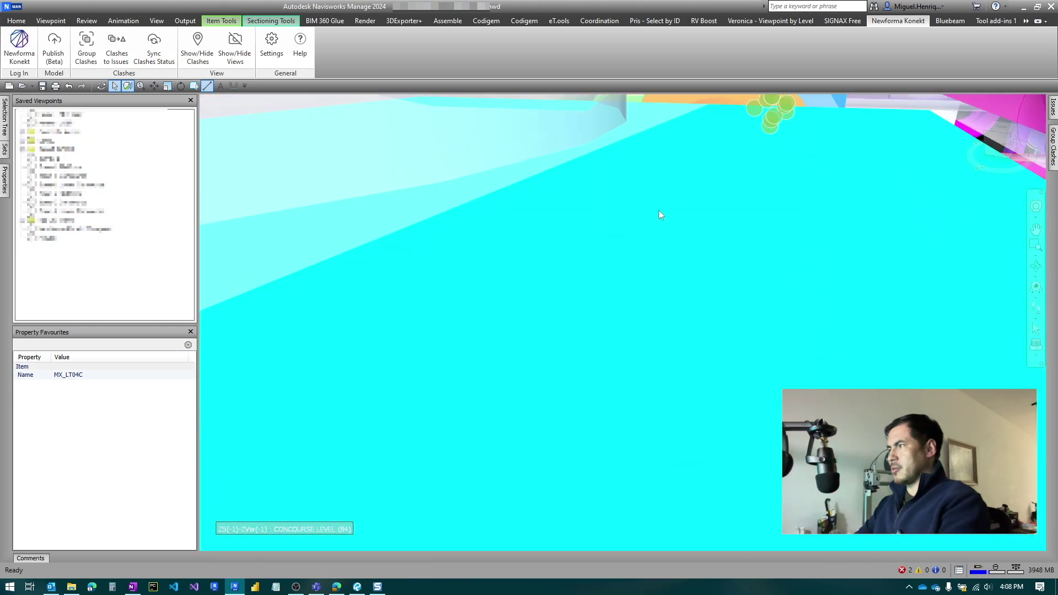
scroll(659, 210, "down", 8)
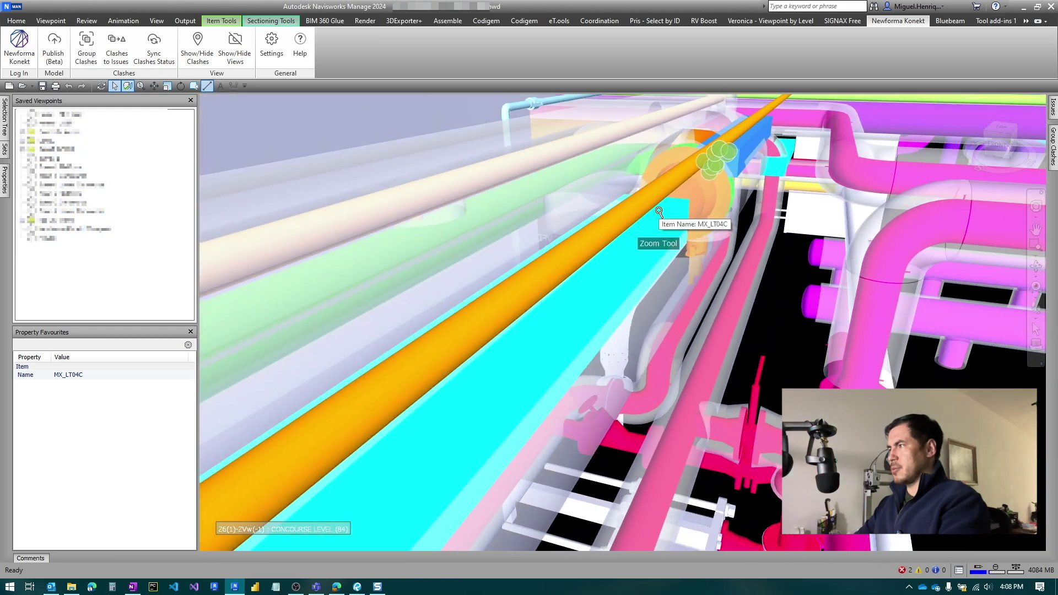
middle_click_drag(611, 286, 791, 108)
scroll(791, 109, "up", 1)
middle_click_drag(618, 231, 660, 219, "shift")
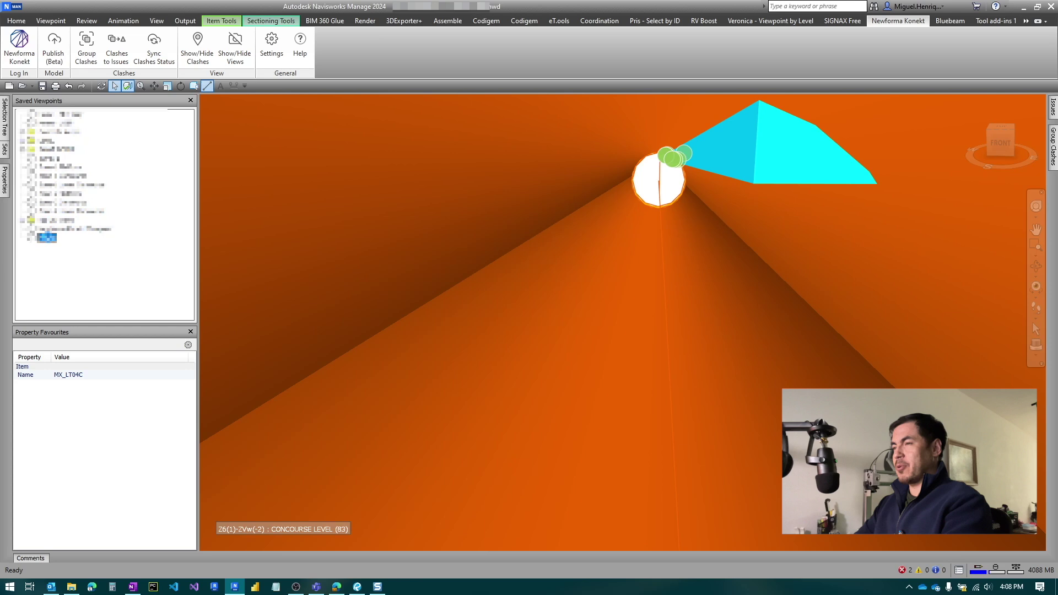
Recall the last saved viewpoint in the list and view the whole sectioned model around it.
left_click(48, 238)
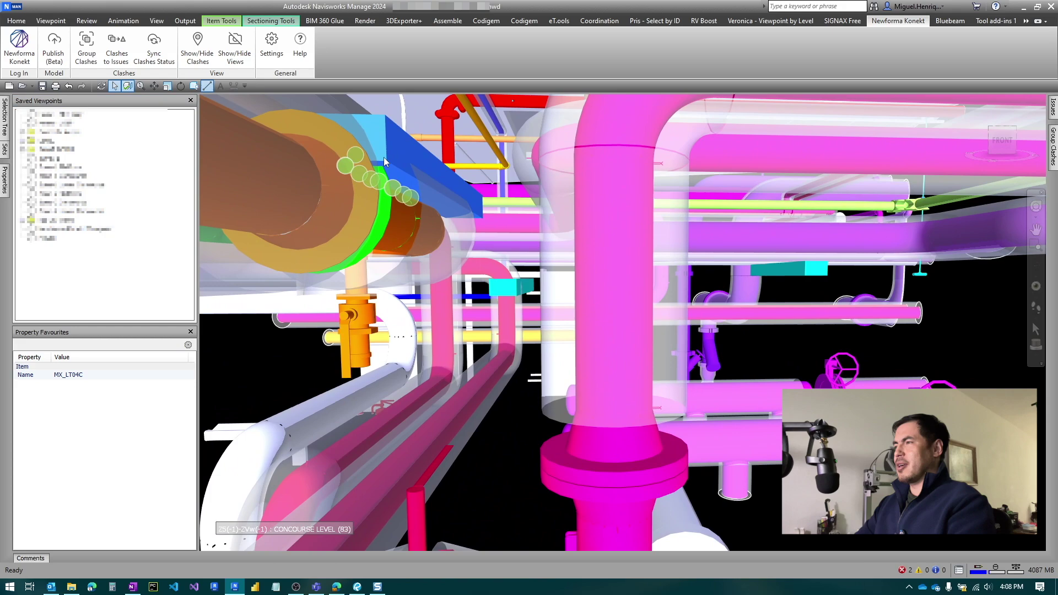
middle_click_drag(384, 157, 465, 195, "shift")
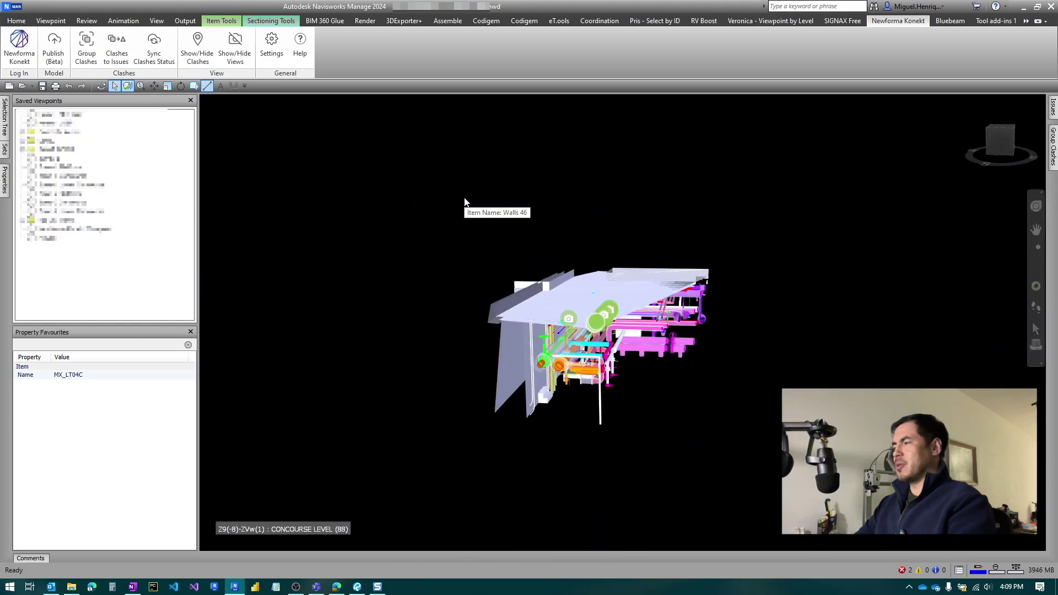
Turn the model's sectioning off and back on.
right_click(464, 197)
left_click(468, 127)
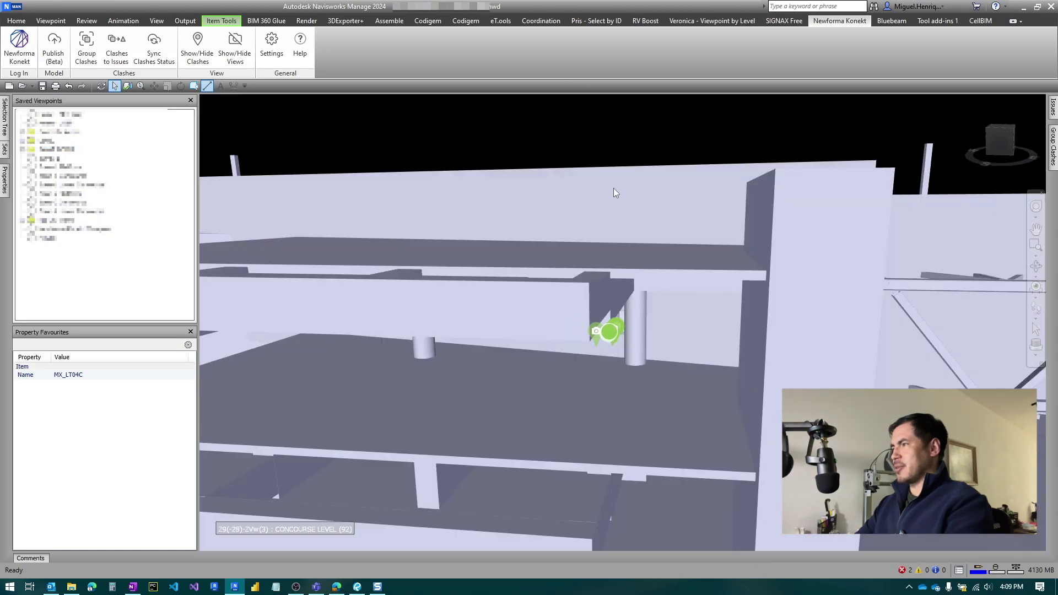
middle_click(611, 188)
left_click(613, 132)
scroll(634, 328, "up", 5)
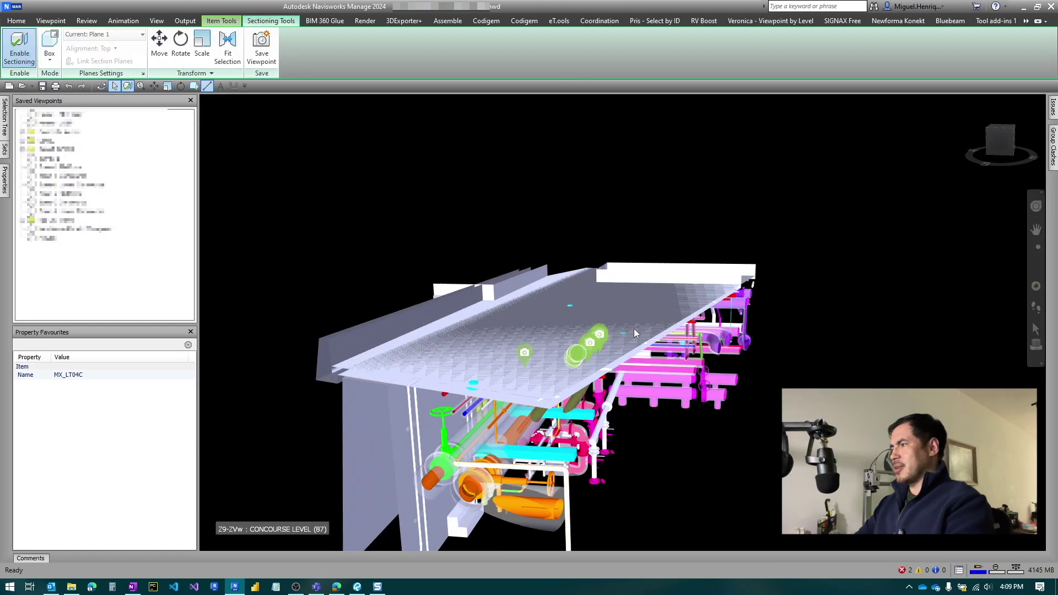
Activate the Scale gizmo on the section box and inspect the box extents around the model.
middle_click(626, 331)
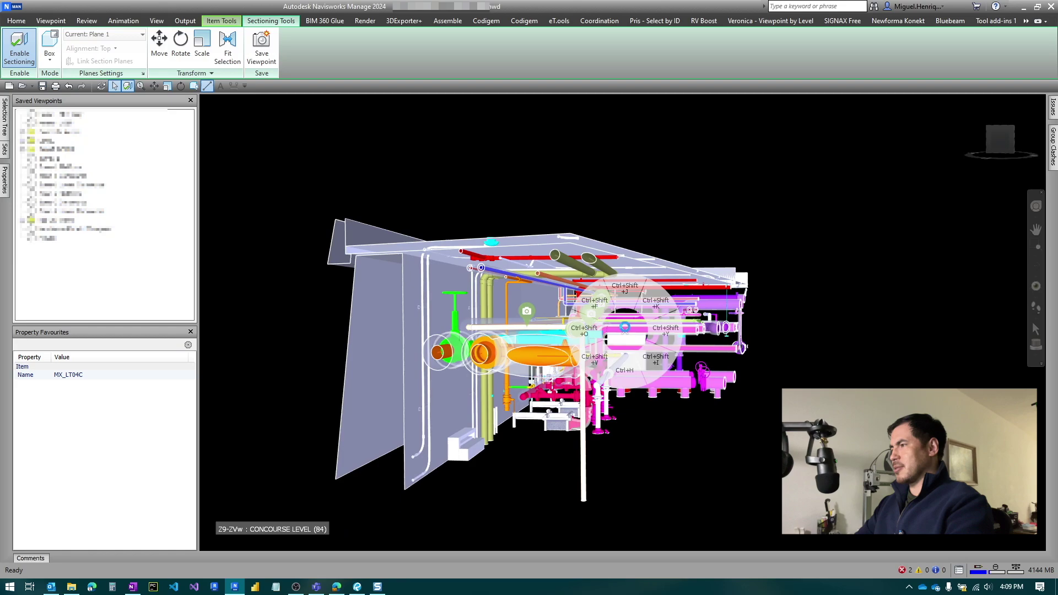
left_click(656, 301)
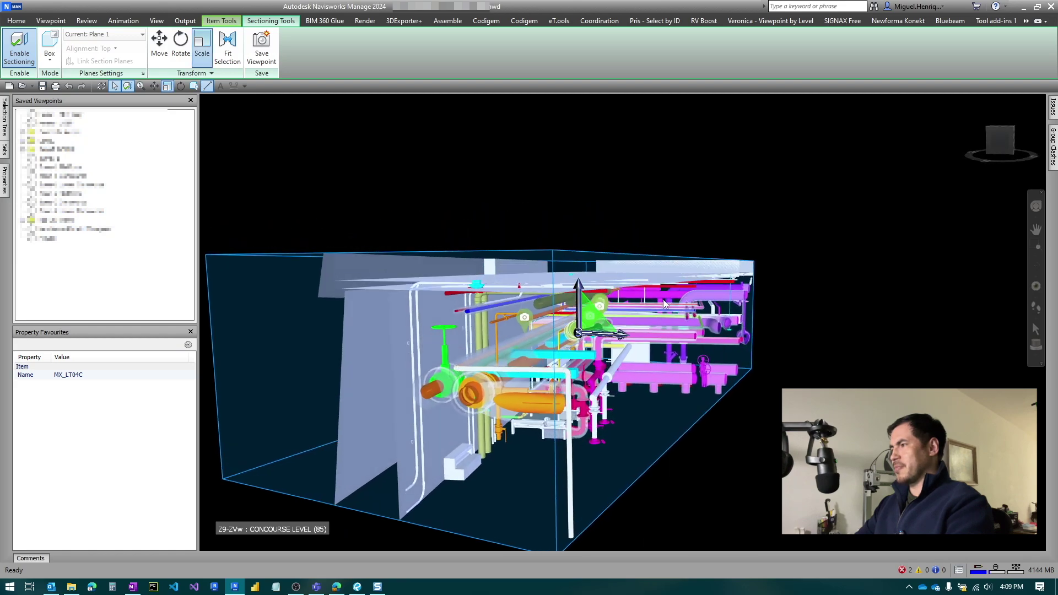
middle_click_drag(586, 324, 606, 302, "shift")
Switch the section box to the Move gizmo and shift the box slightly downward.
right_click(607, 301)
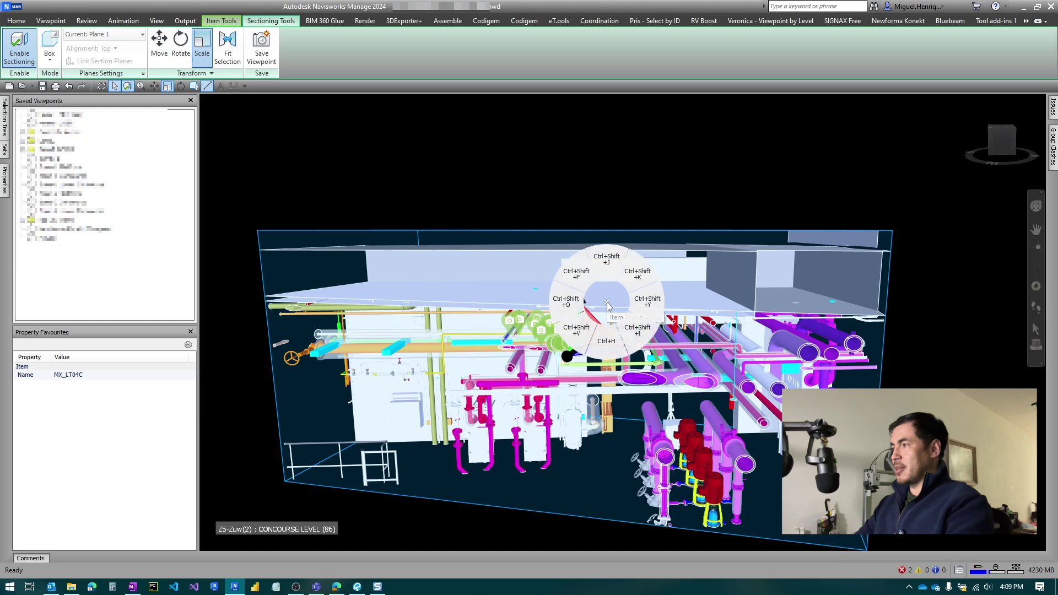
left_click(568, 292)
mouse_move(579, 298)
left_mouse_down()
mouse_move(590, 363)
mouse_move(595, 305)
left_mouse_up()
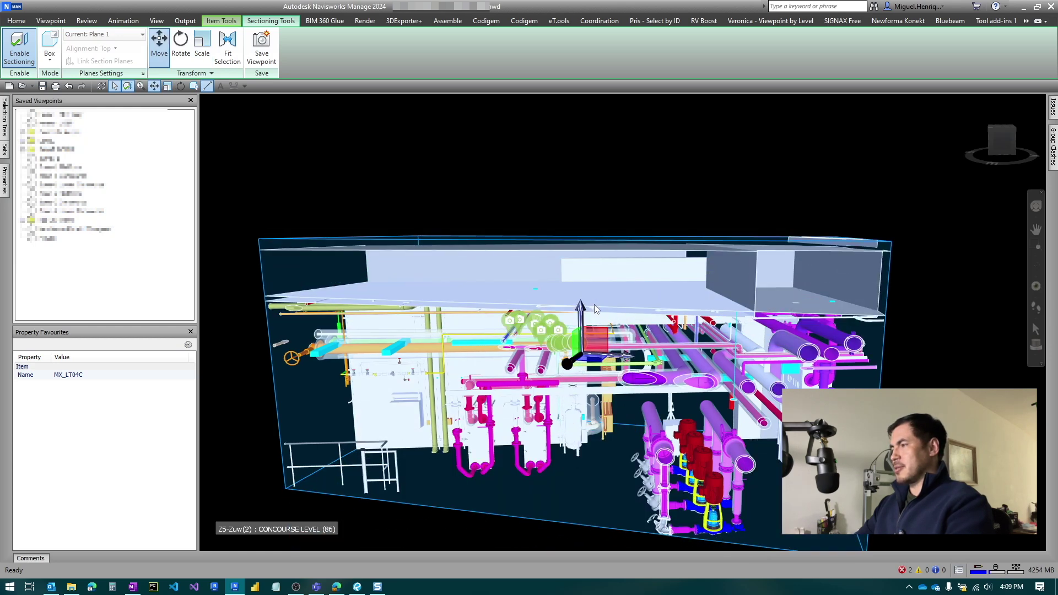
Switch the section box to the Rotate gizmo, view it from above, and hide the gizmo.
right_click(594, 304)
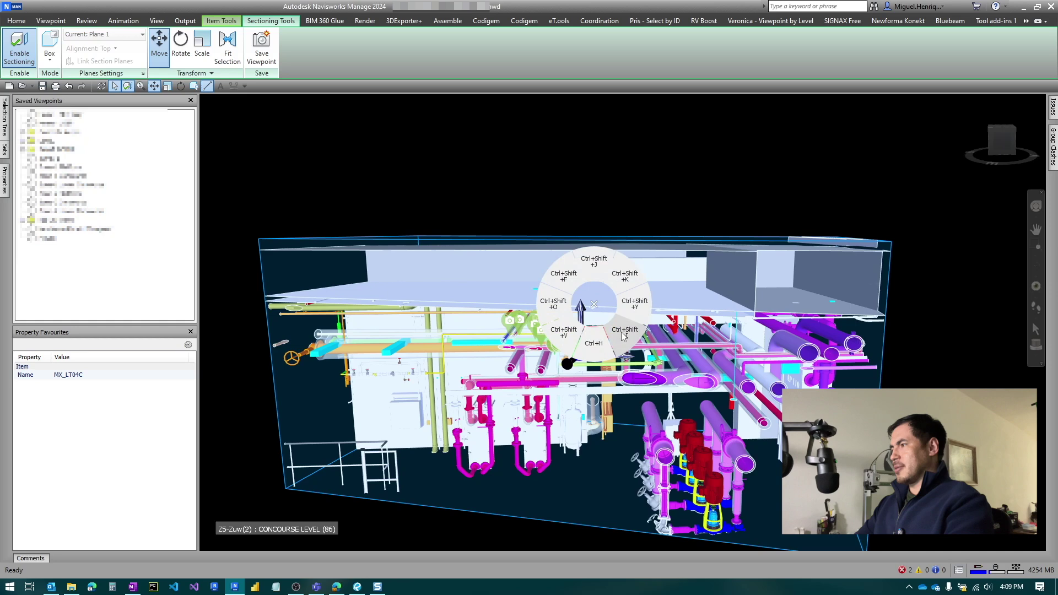
left_click(623, 335)
middle_click_drag(623, 335, 606, 361, "shift")
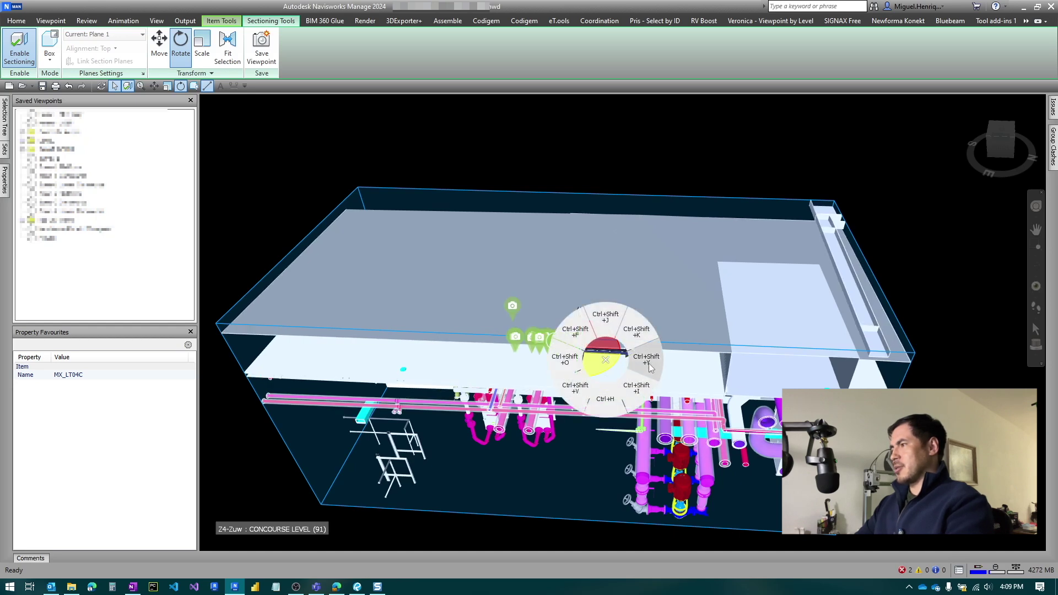
key("ctrl+shift+i")
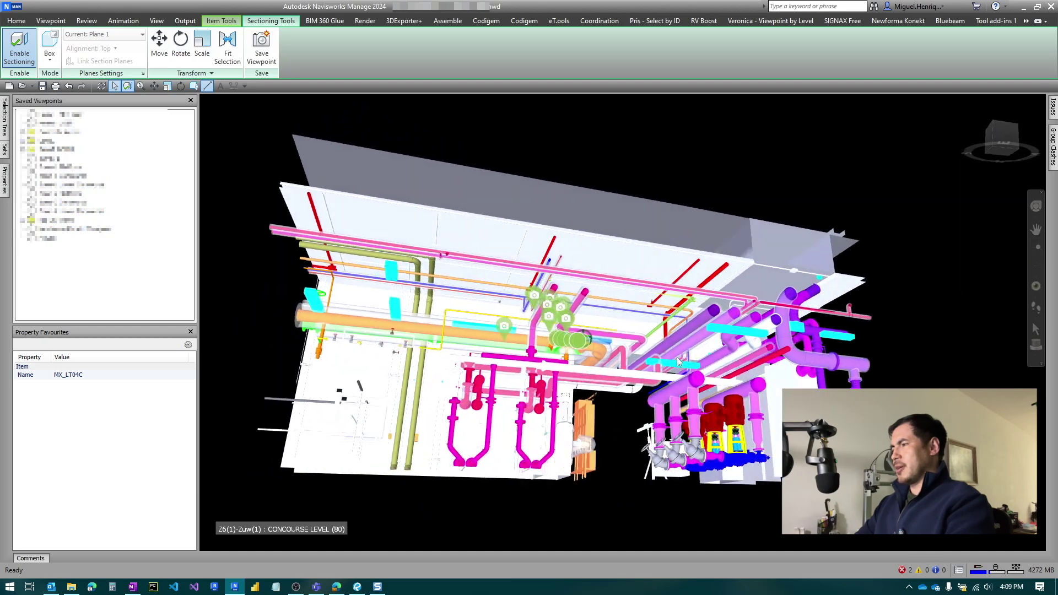
Inspect the clash between the orange pipe and the selected element above it, and clear the selection.
scroll(673, 357, "up", 8)
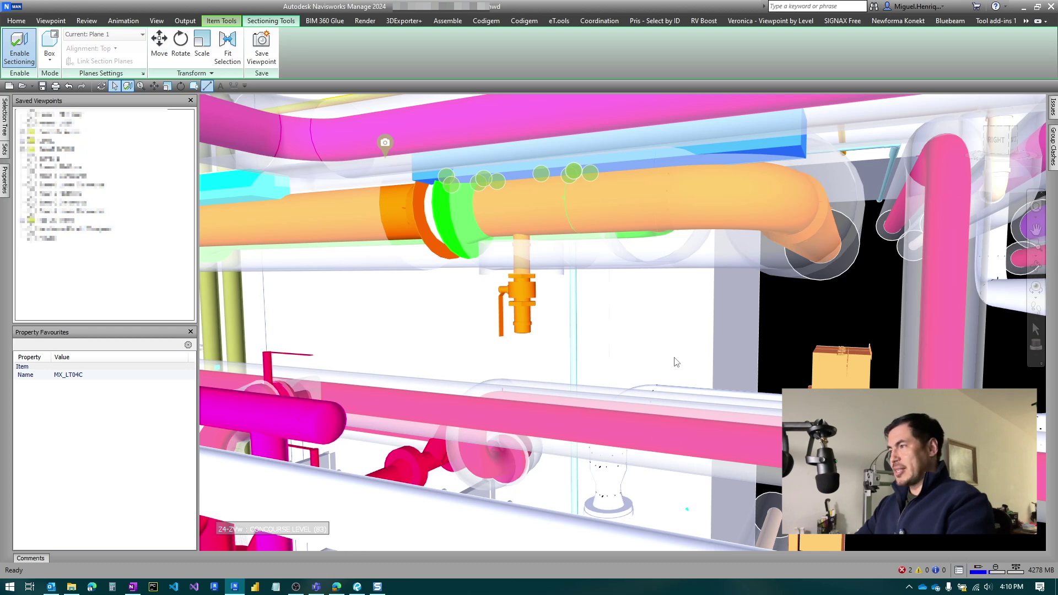
scroll(676, 362, "down", 3)
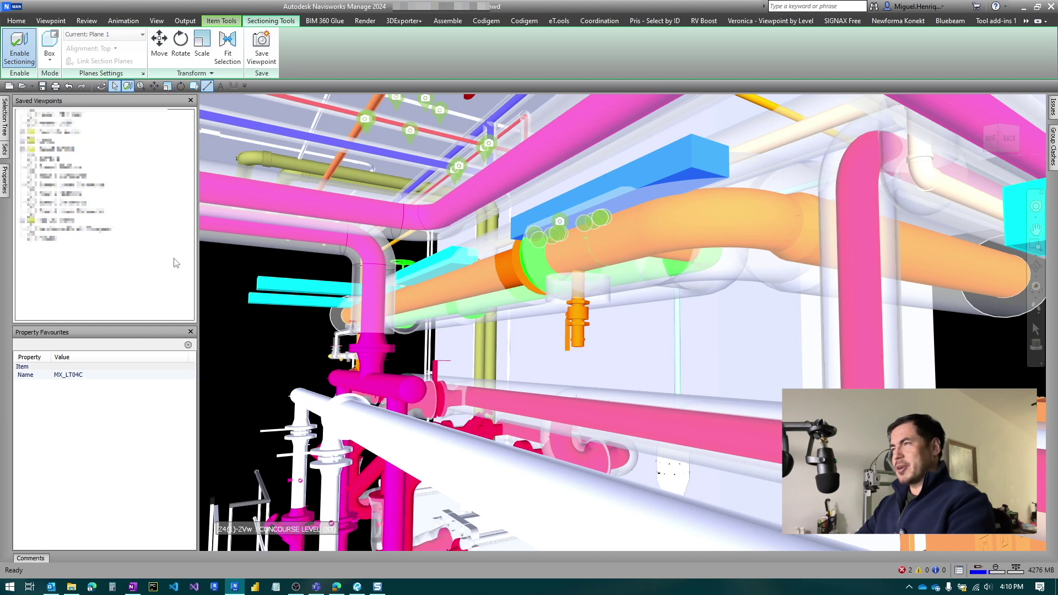
left_click(224, 309)
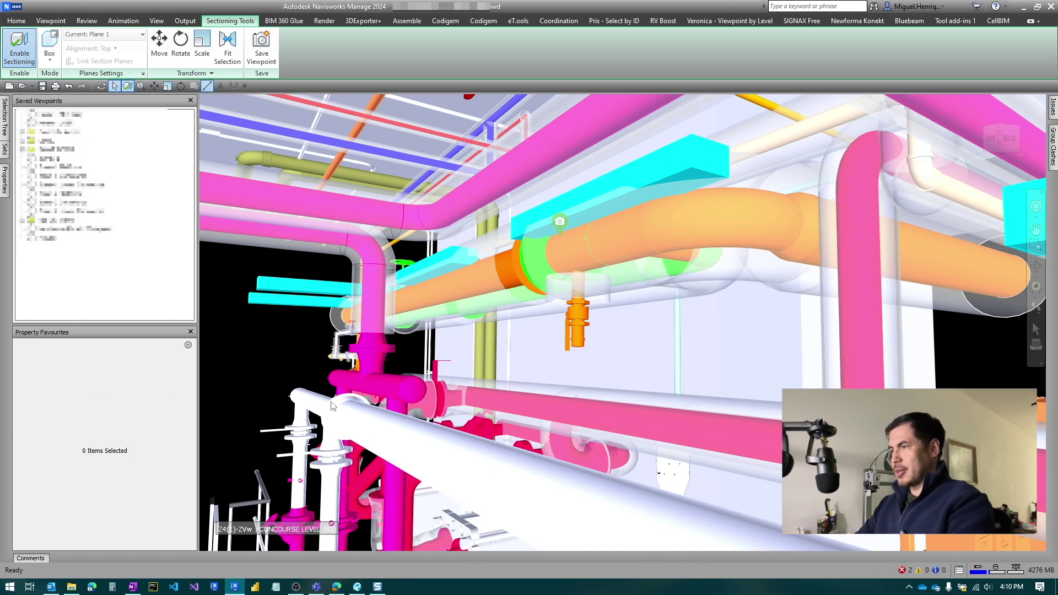
Raise the SpaceMouse Wireless navigation speed for Autodesk Navisworks well above the middle setting and close its properties.
right_click(272, 335)
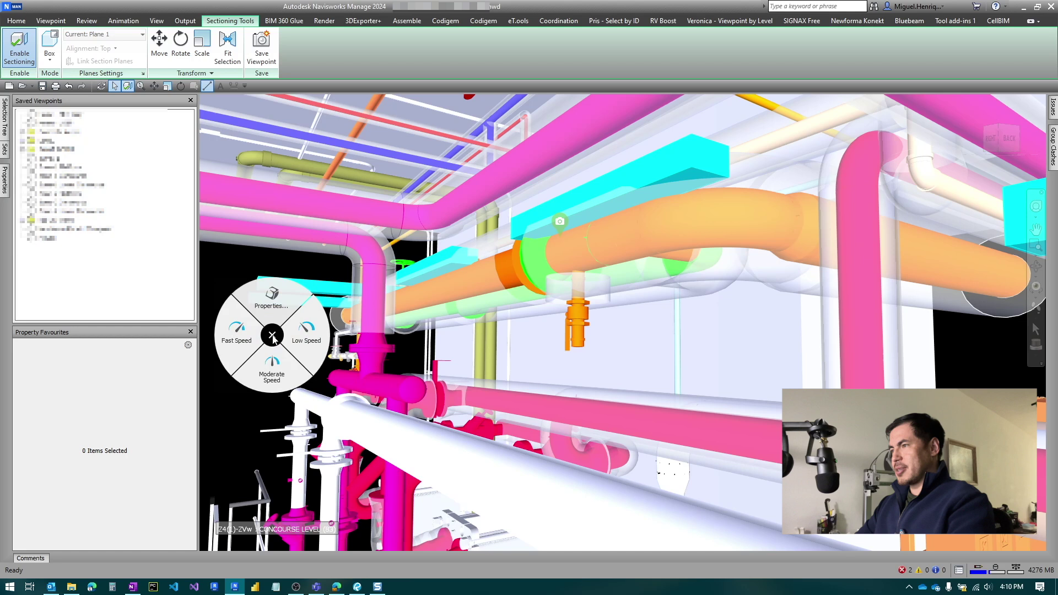
left_click(273, 307)
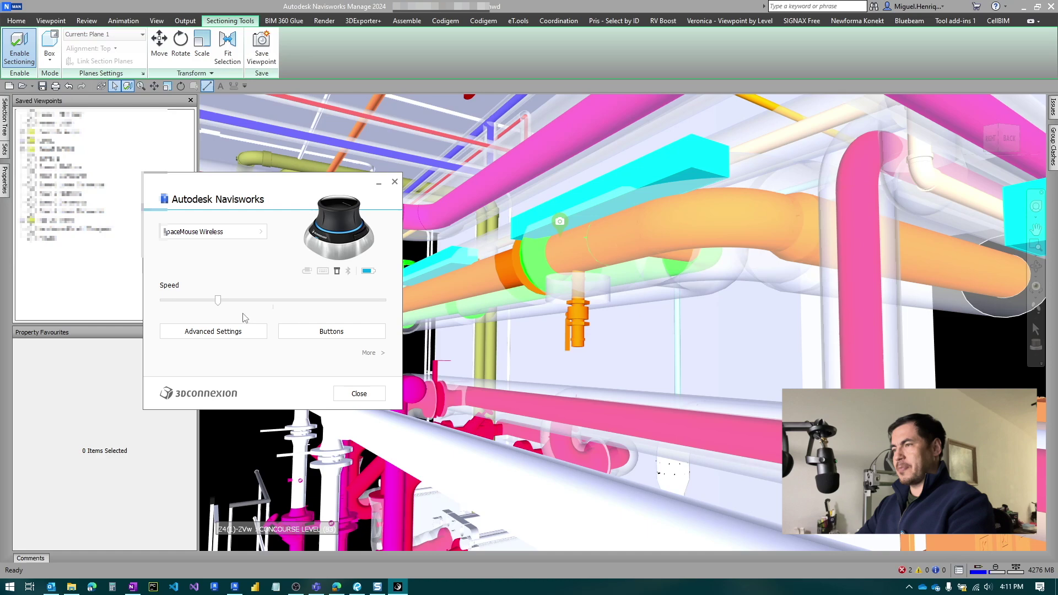
left_click(231, 305)
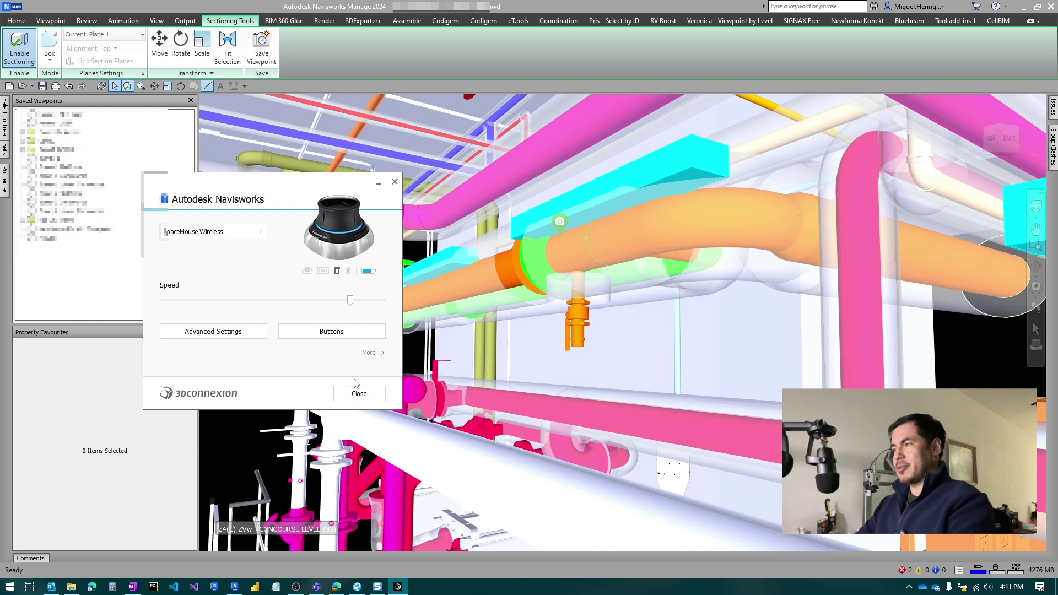
left_click(358, 393)
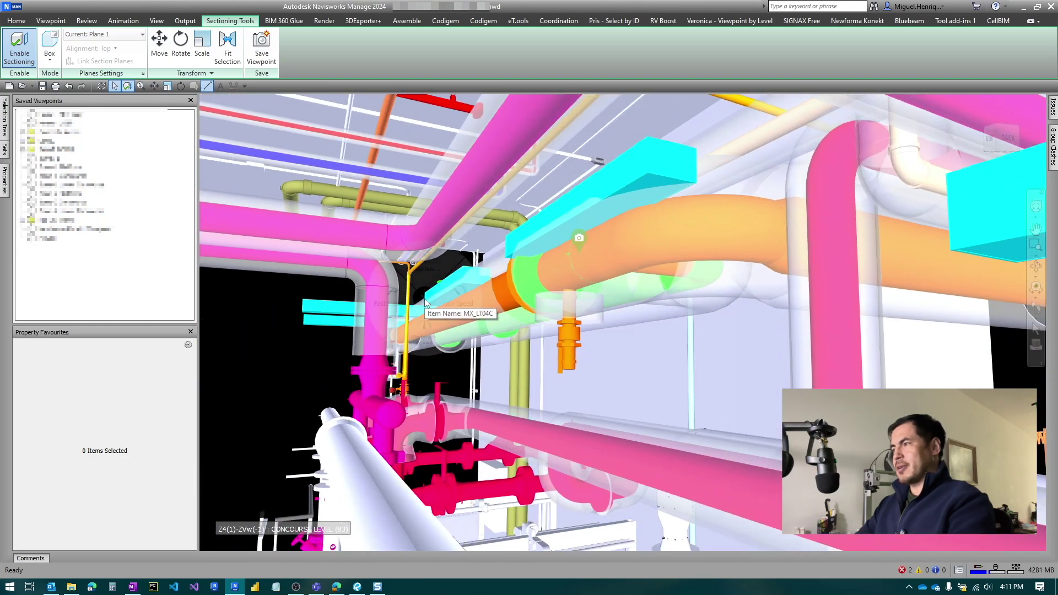
Try the SpaceMouse's Fast Speed preset while flying around the pipes, and switch the device to Low Speed.
left_click(383, 314)
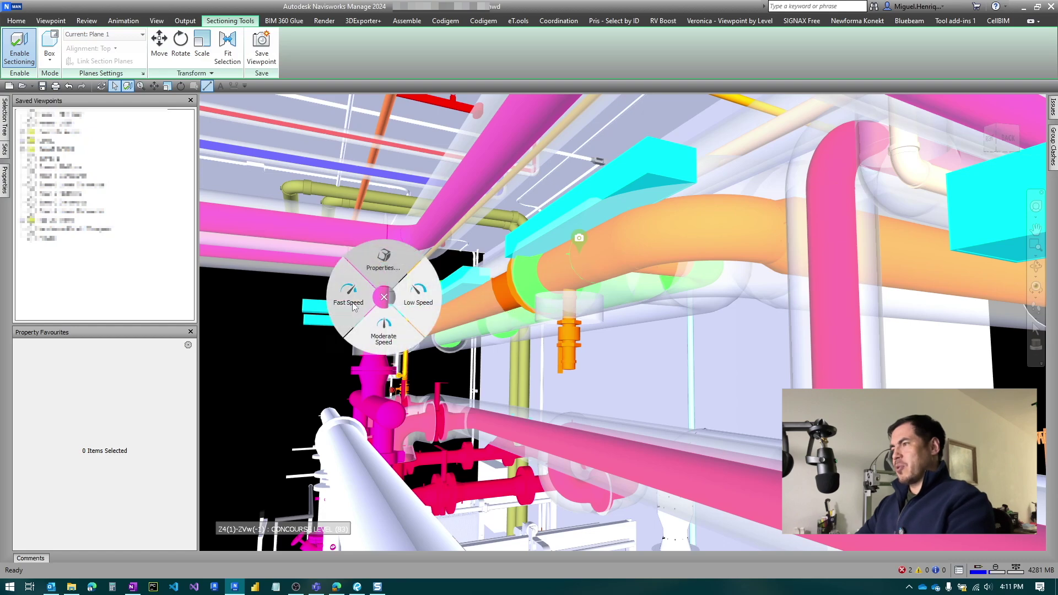
left_click(352, 303)
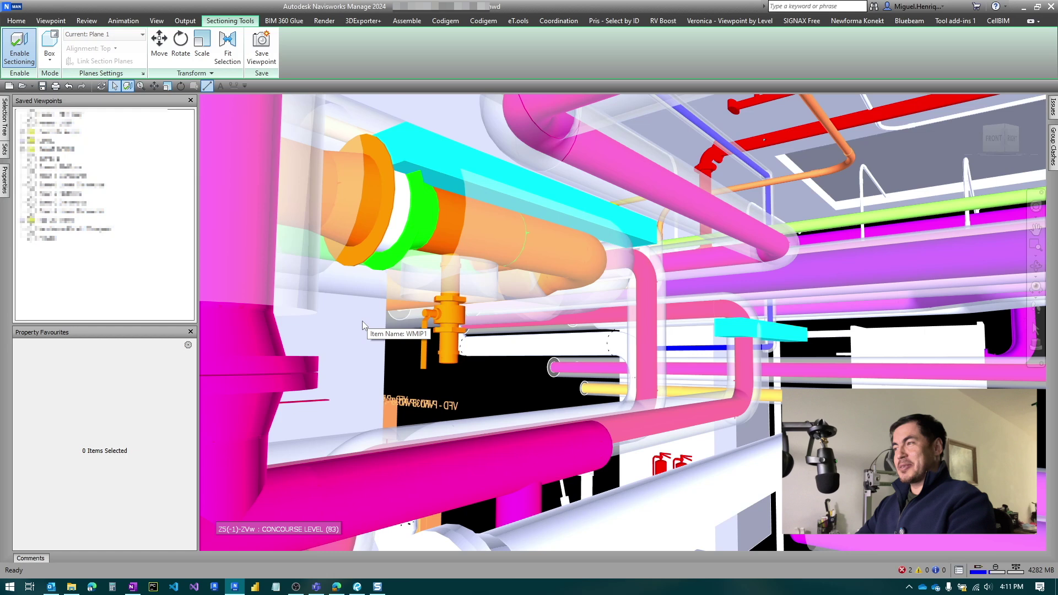
right_click(362, 321)
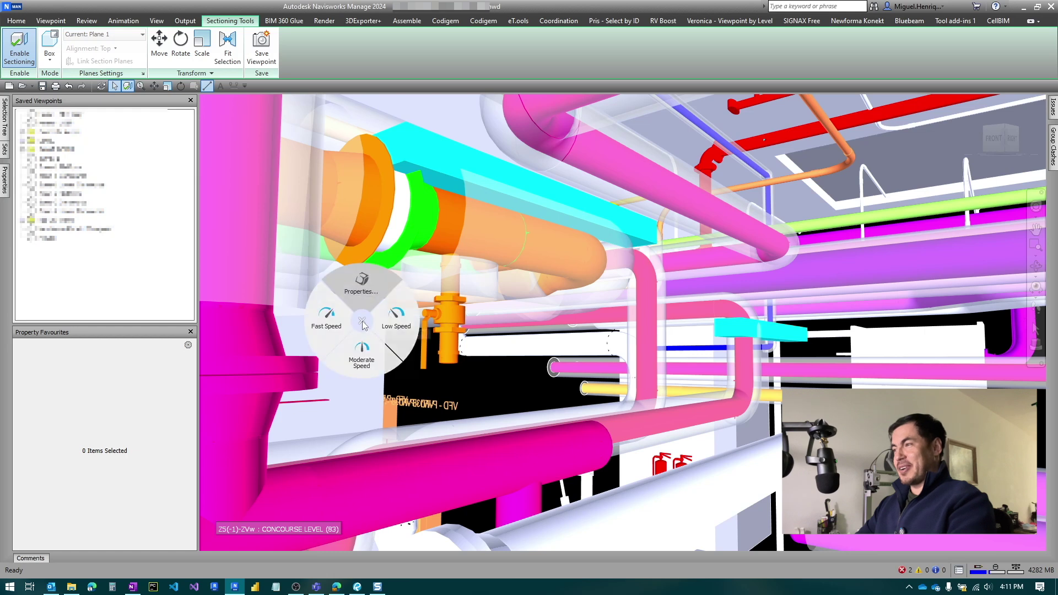
left_click(400, 327)
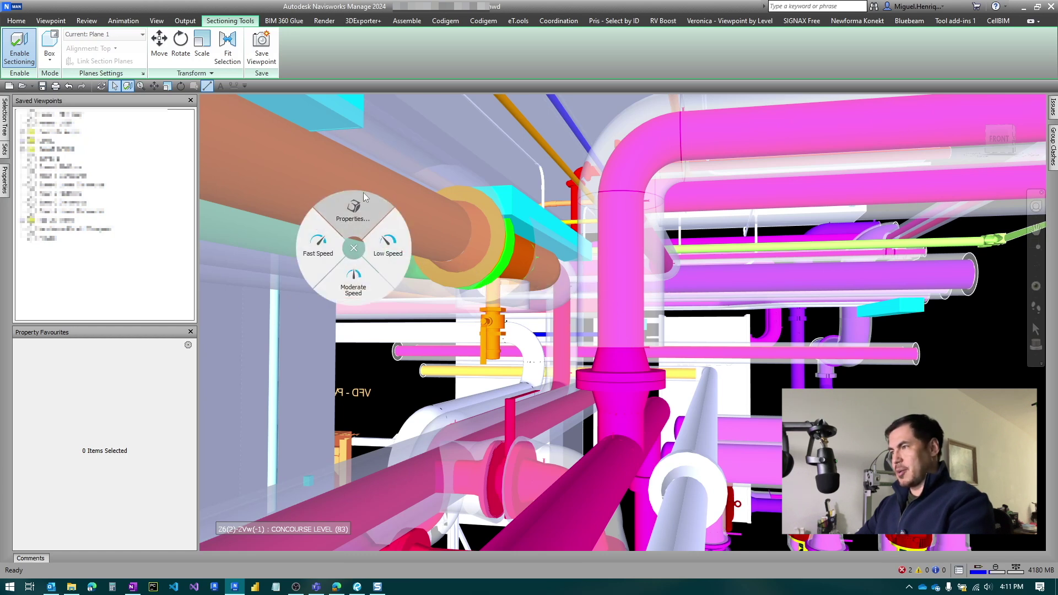
Open the SpaceMouse Wireless properties for Navisworks and review the advanced navigation, zoom direction and axis speed settings.
left_click(362, 192)
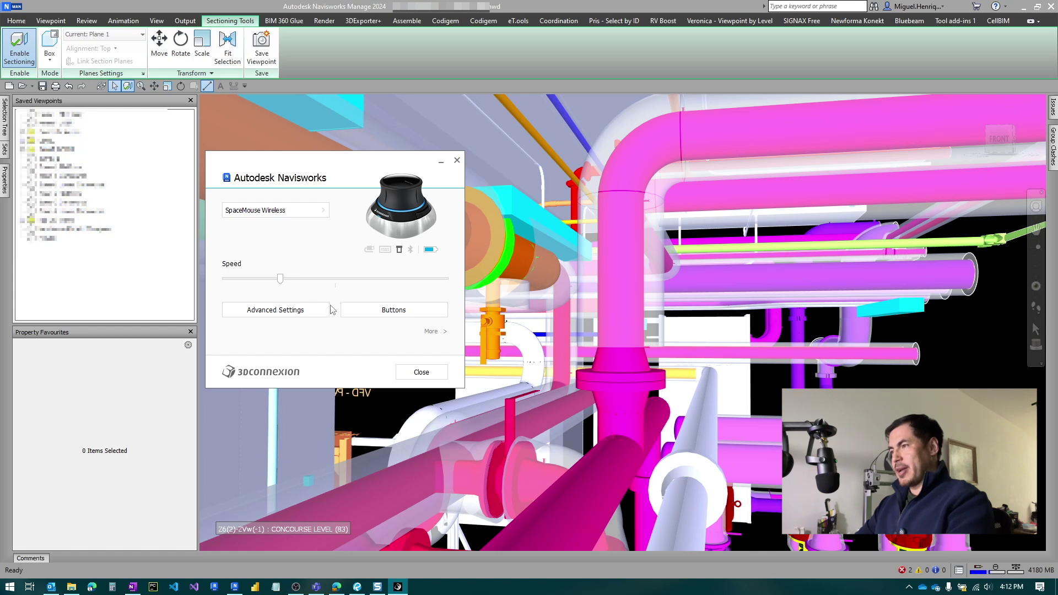
left_click(305, 312)
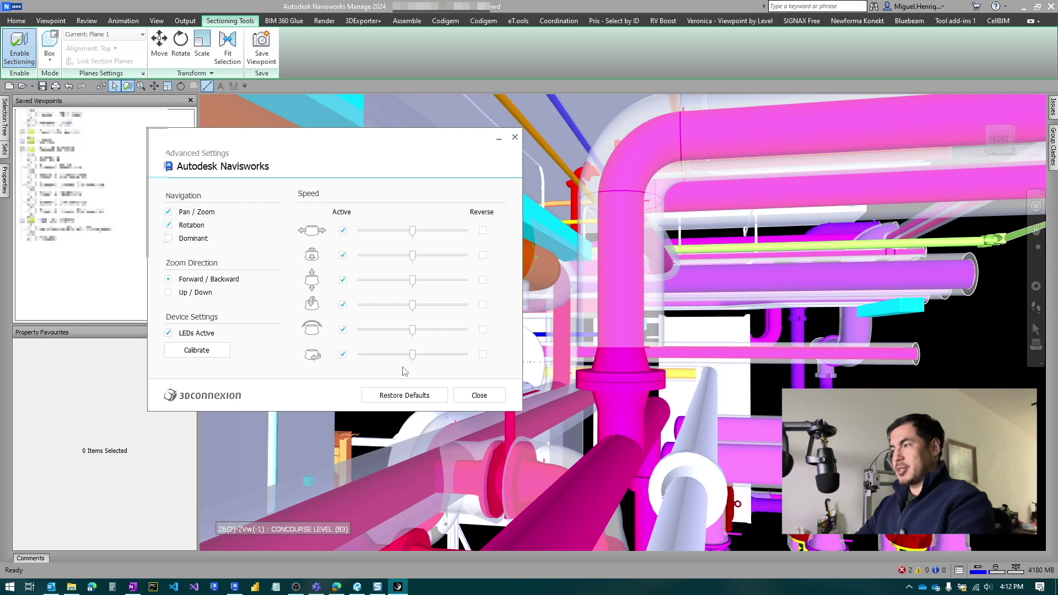
left_click(465, 394)
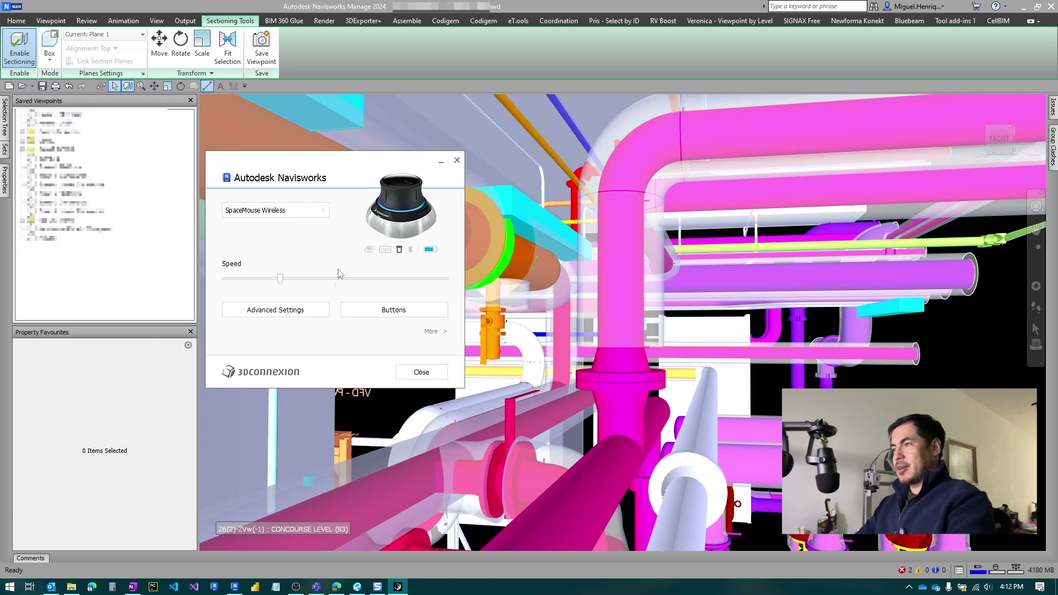
Review the SpaceMouse's button assignments and inspect the four-section Properties radial menu assigned to the left button without changing it.
left_click(374, 314)
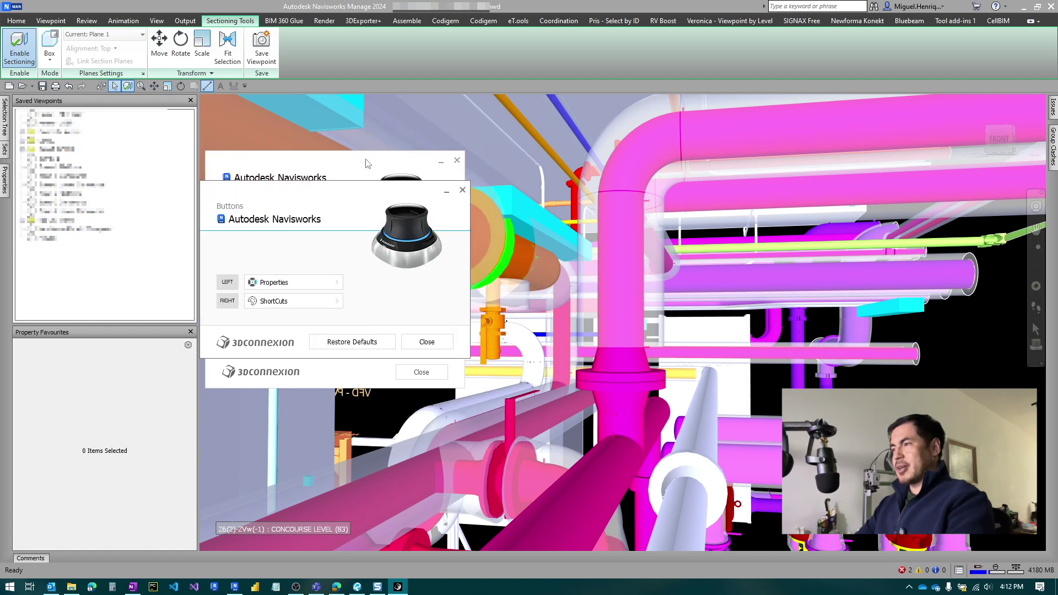
left_click_drag(301, 193, 577, 161)
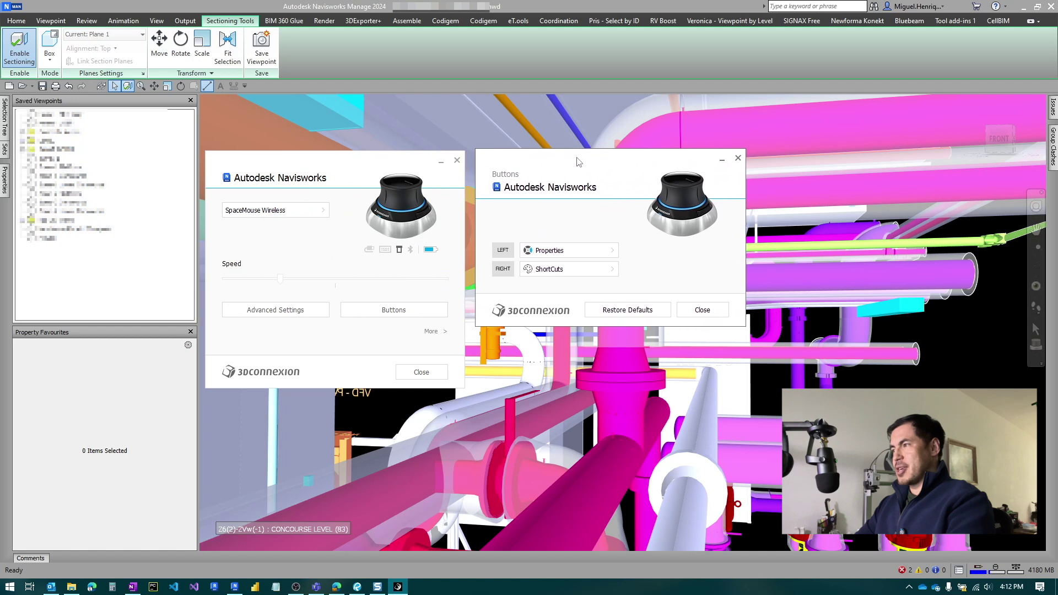
left_click(612, 251)
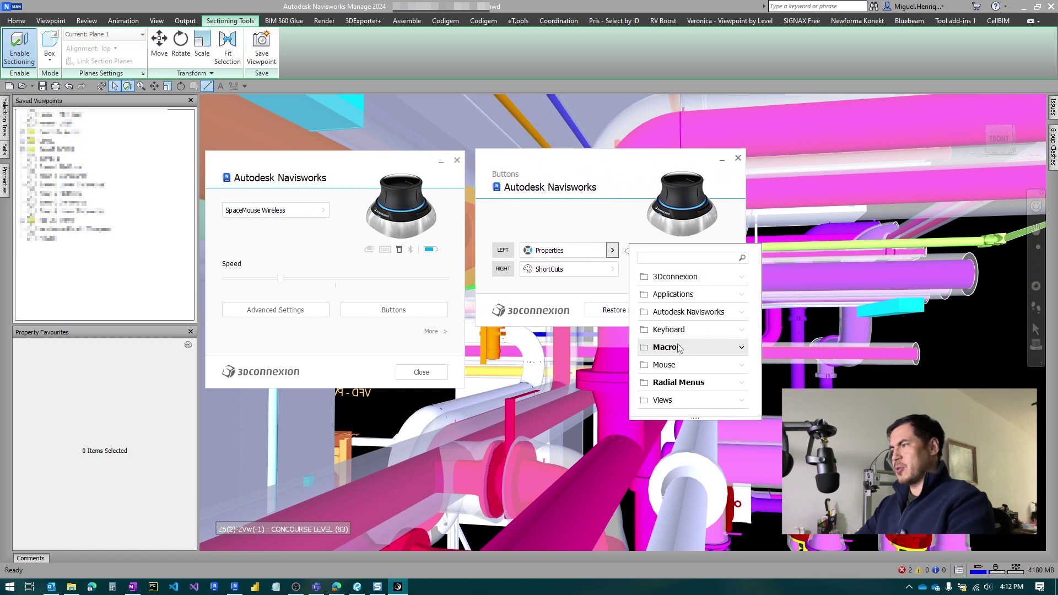
left_click(723, 382)
scroll(724, 384, "down", 3)
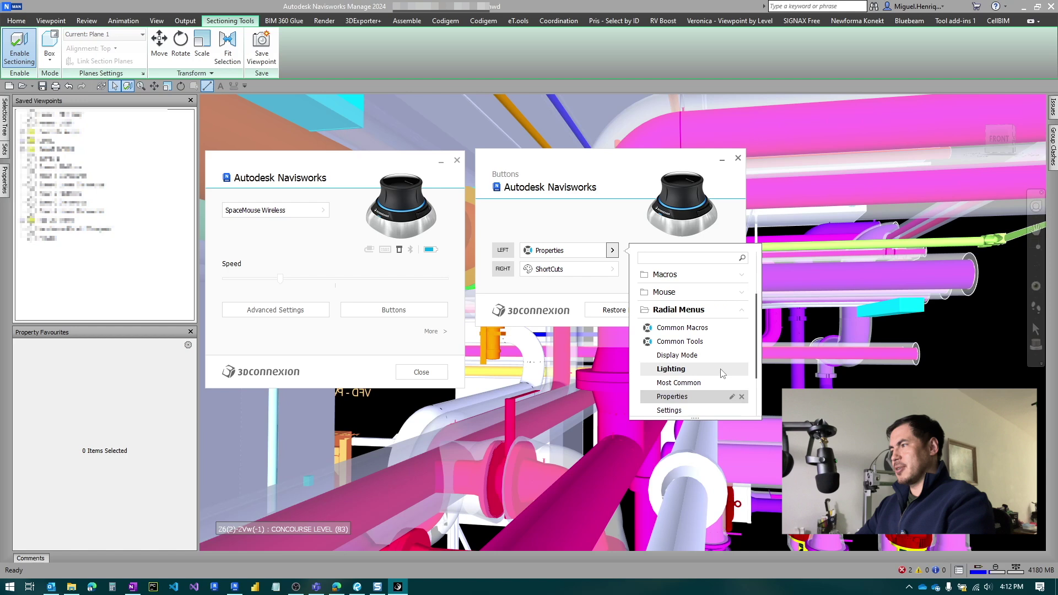
scroll(716, 366, "down", 2)
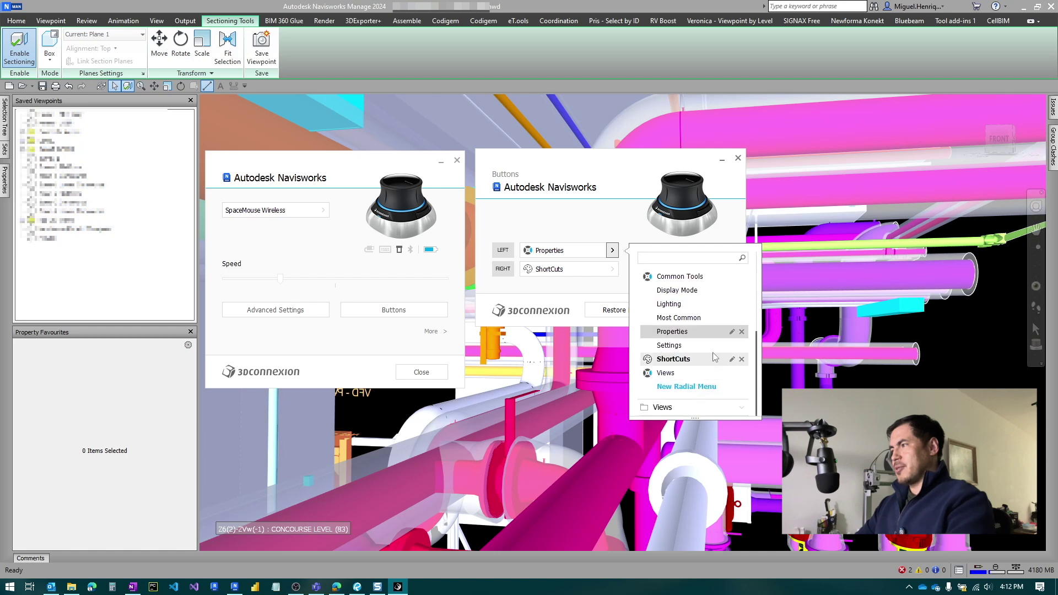
left_click(732, 332)
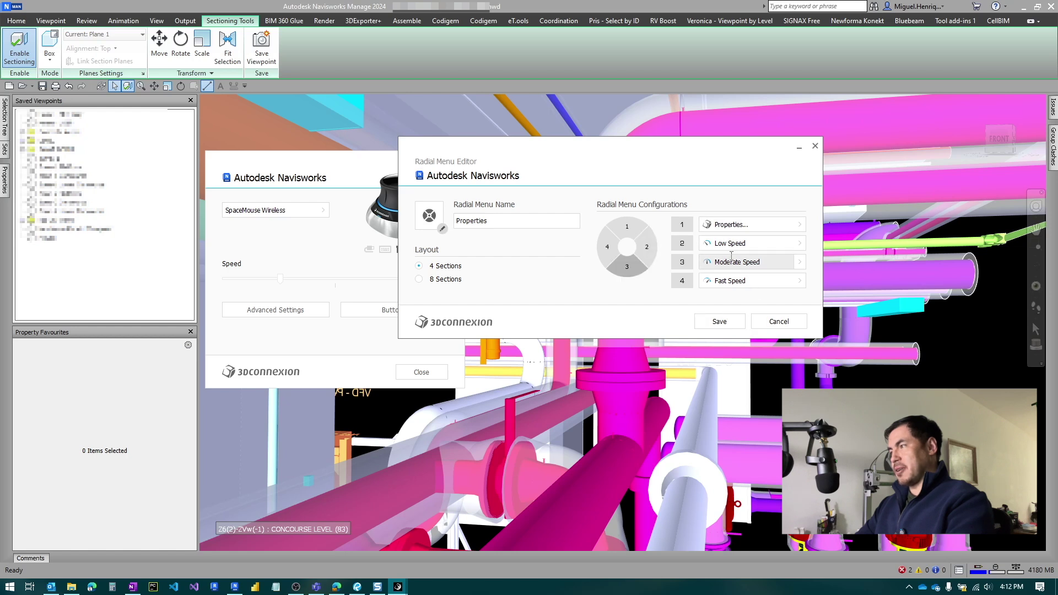
left_click(763, 322)
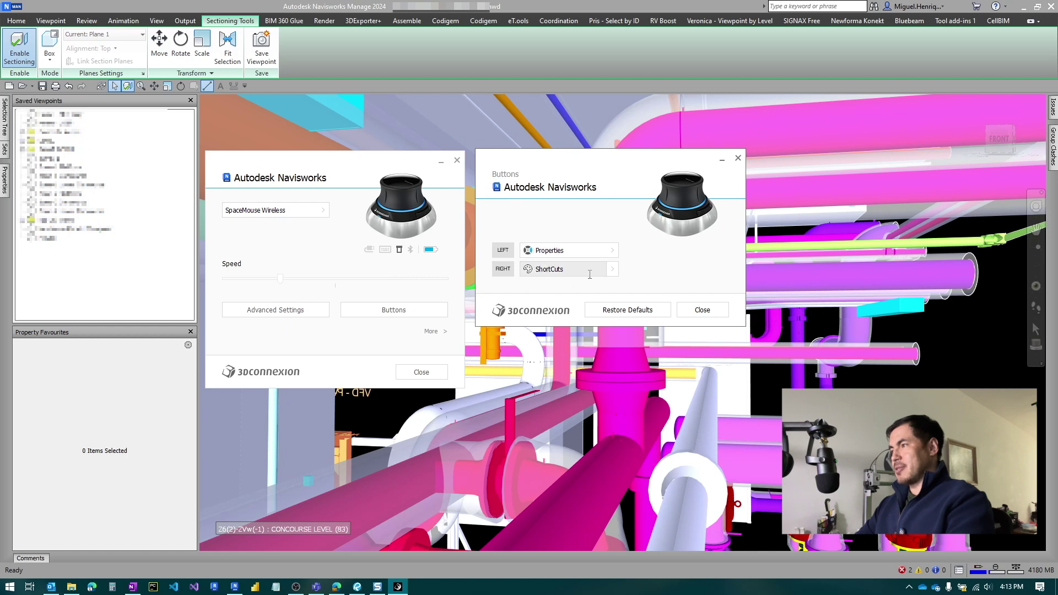
Inspect the eight keyboard shortcuts configured in the ShortCuts radial menu of the right SpaceMouse button, leaving the editor without saving.
left_click(611, 270)
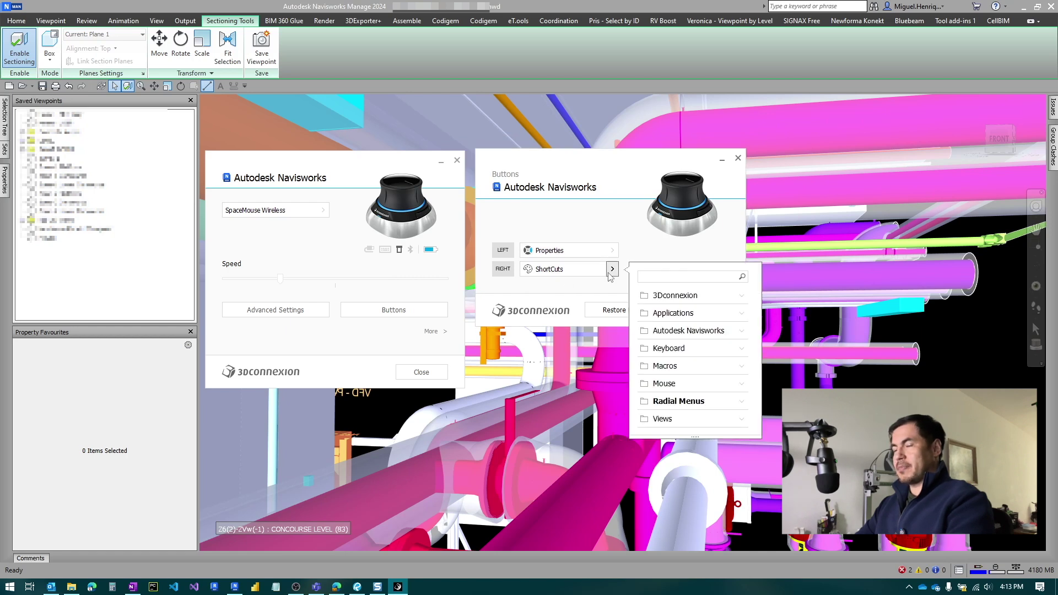
left_click(742, 401)
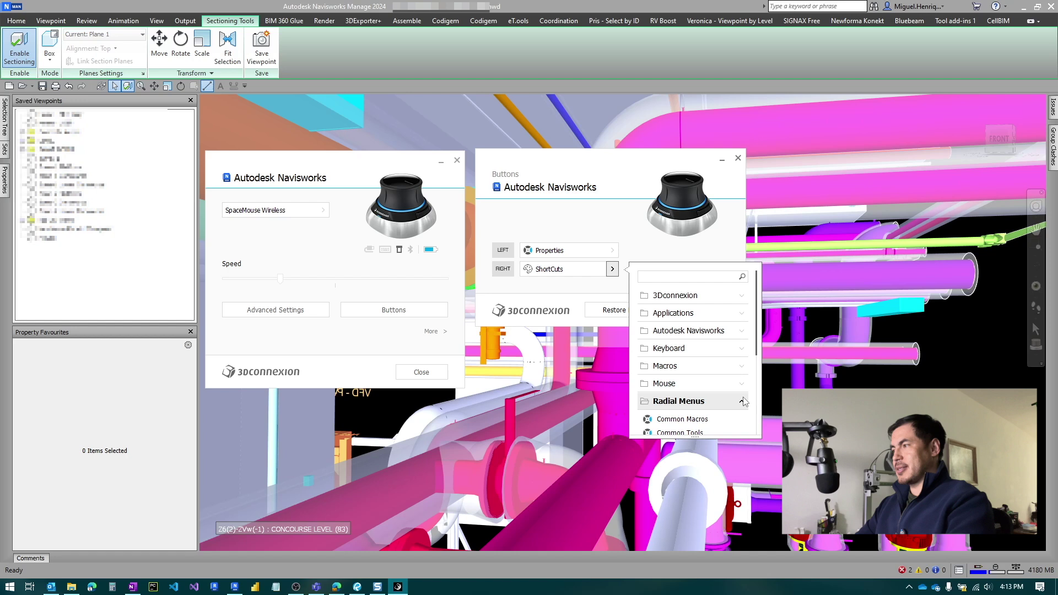
scroll(743, 401, "down", 5)
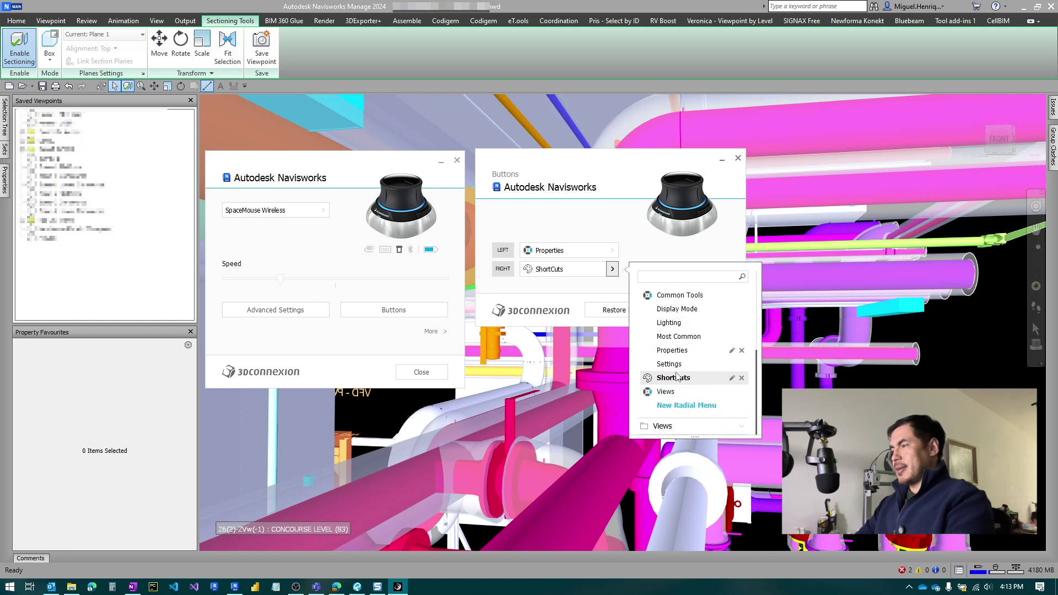
left_click(731, 379)
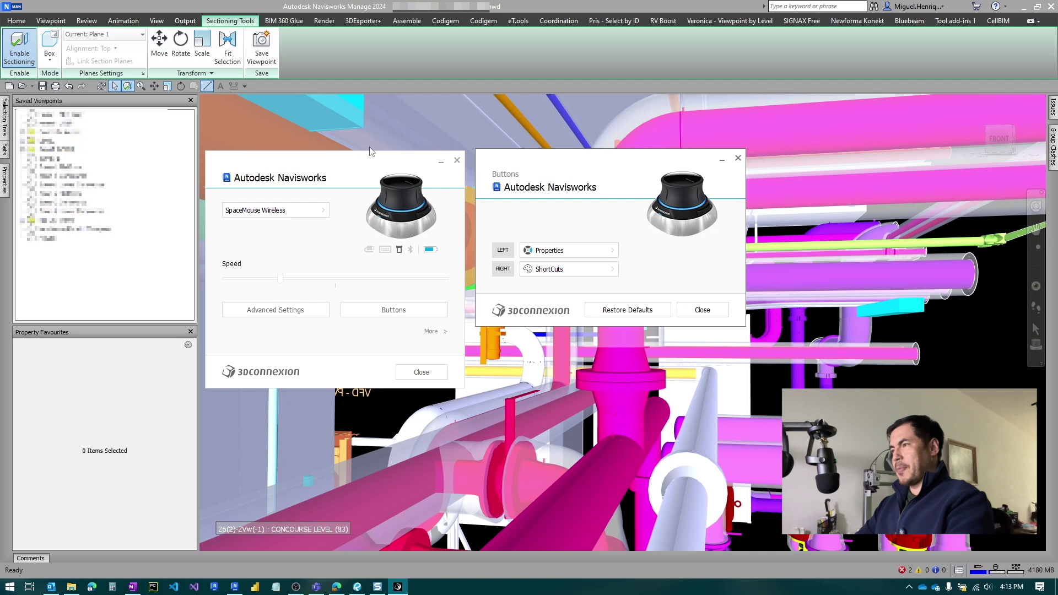
left_click(612, 268)
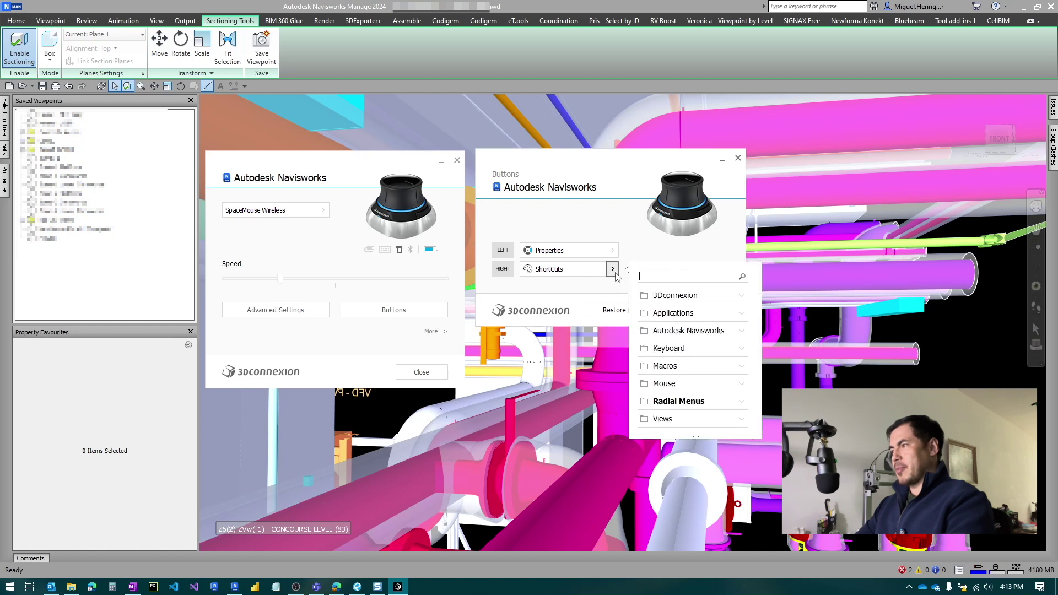
left_click(741, 405)
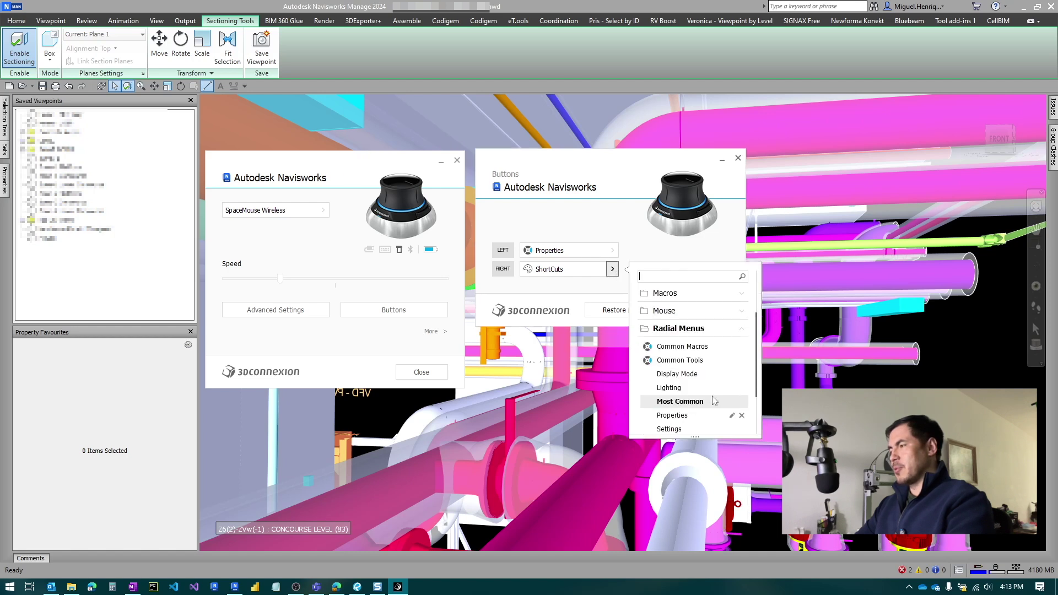
scroll(712, 395, "down", 2)
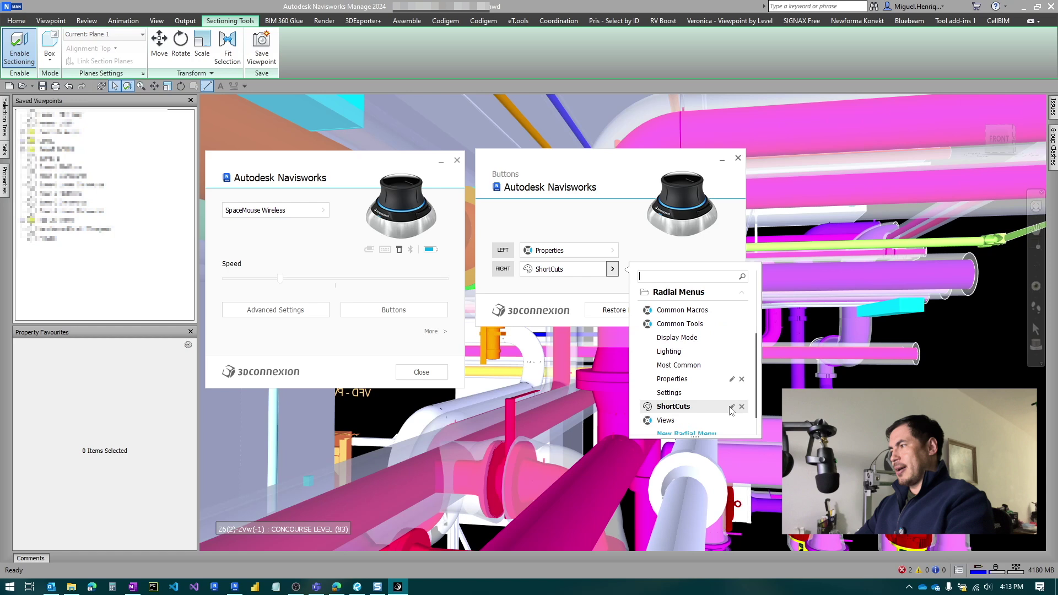
left_click(732, 408)
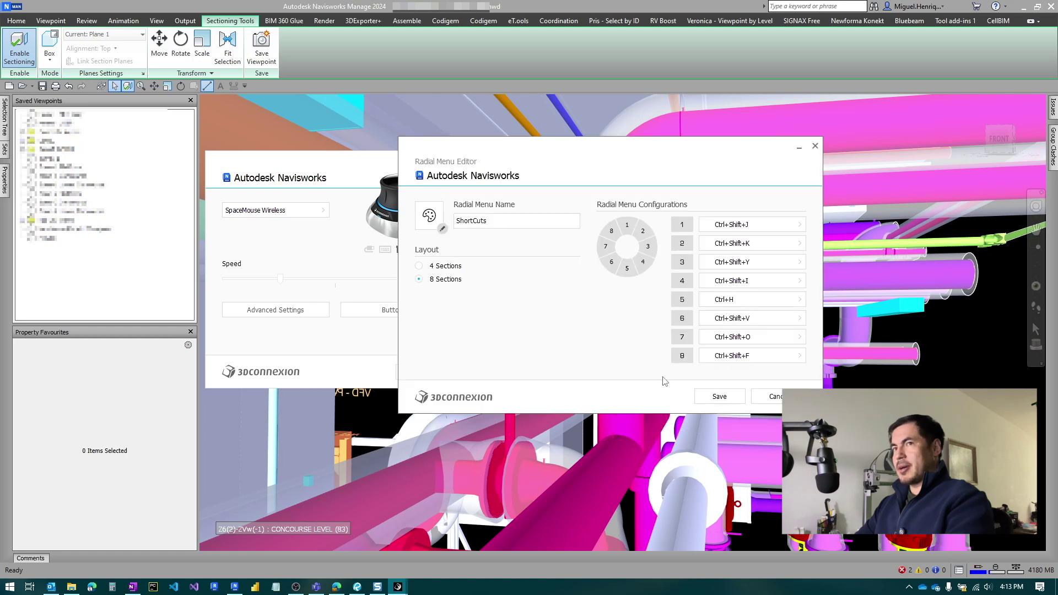
left_click_drag(569, 158, 436, 139)
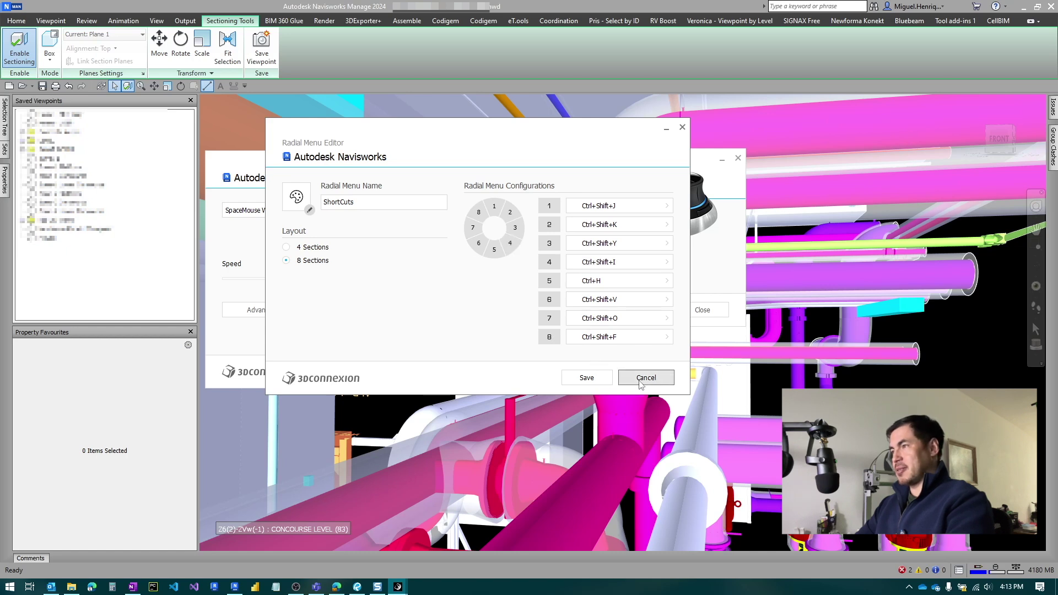
left_click(643, 379)
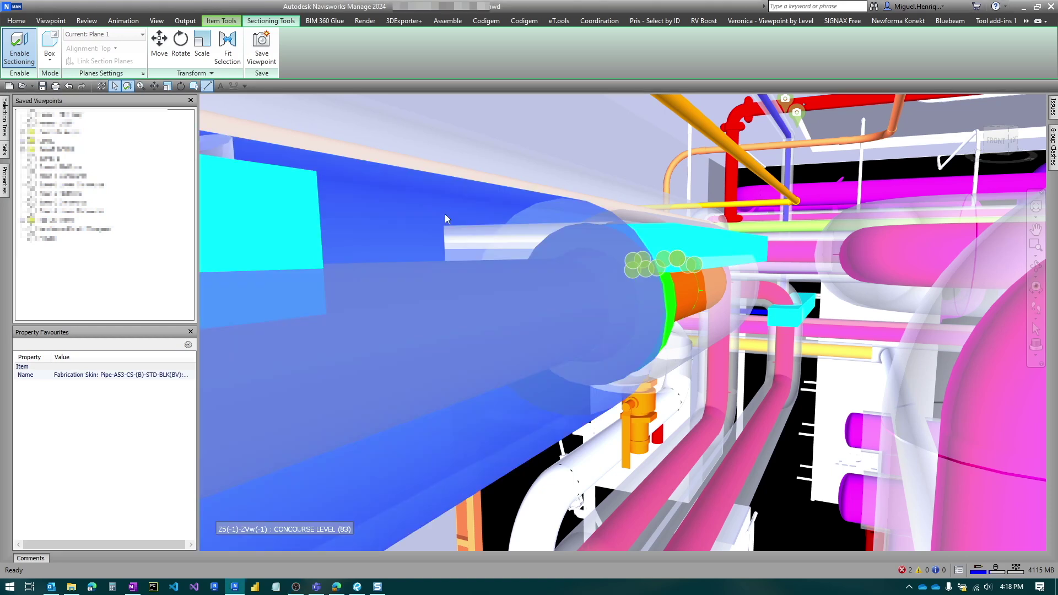
Check the SpaceMouse's button assignments in its properties and calibrate the device from the advanced settings.
right_click(445, 214)
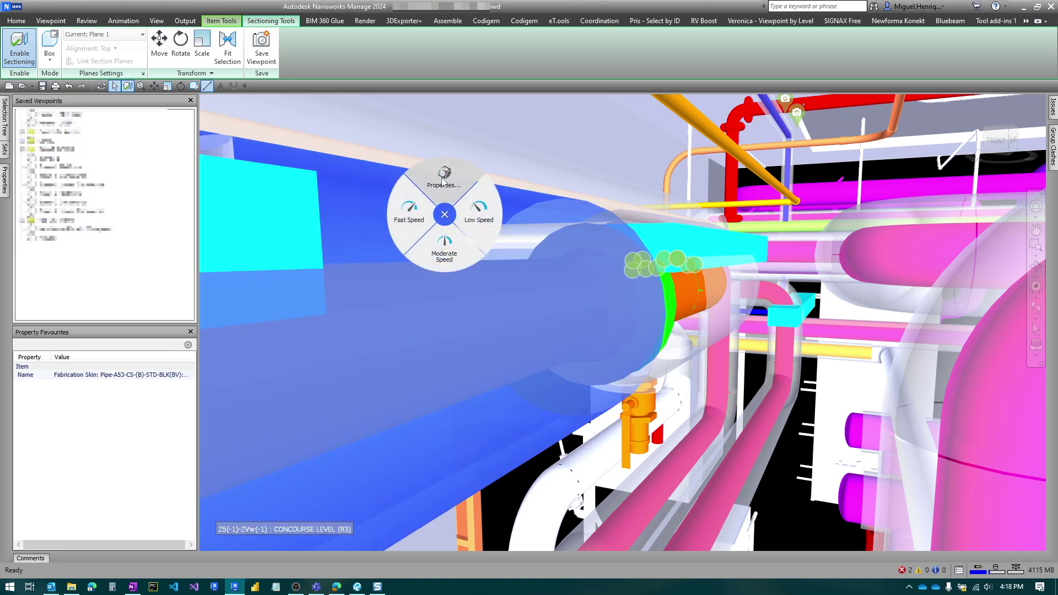
left_click(439, 149)
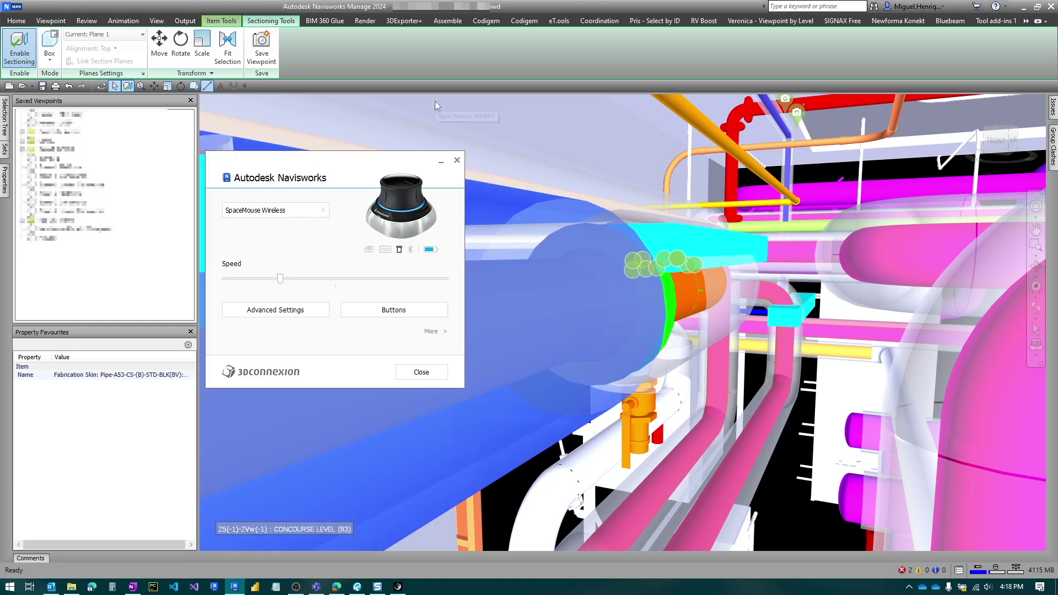
left_click(373, 311)
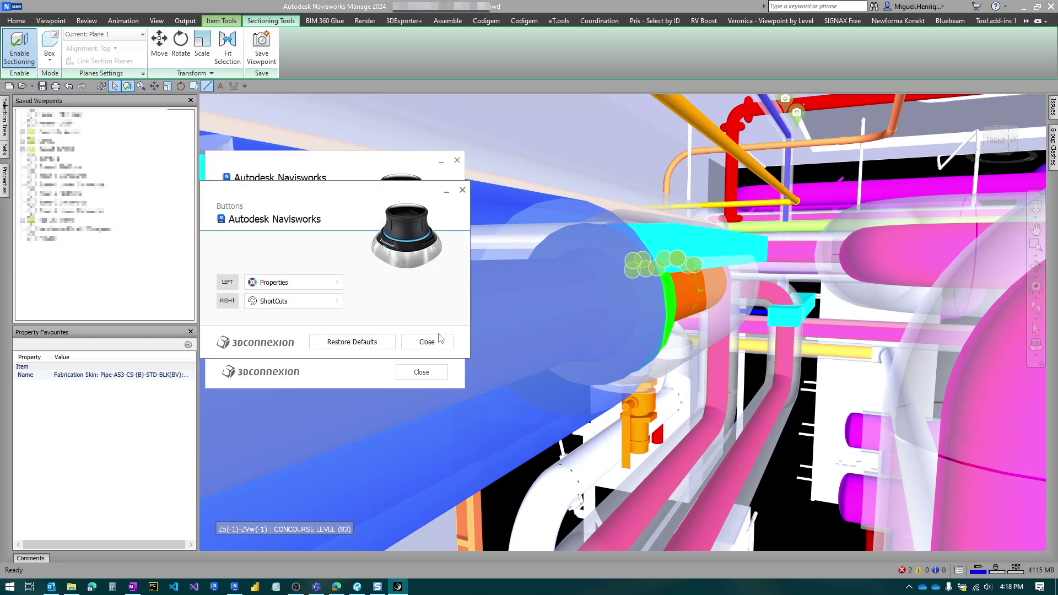
left_click(426, 342)
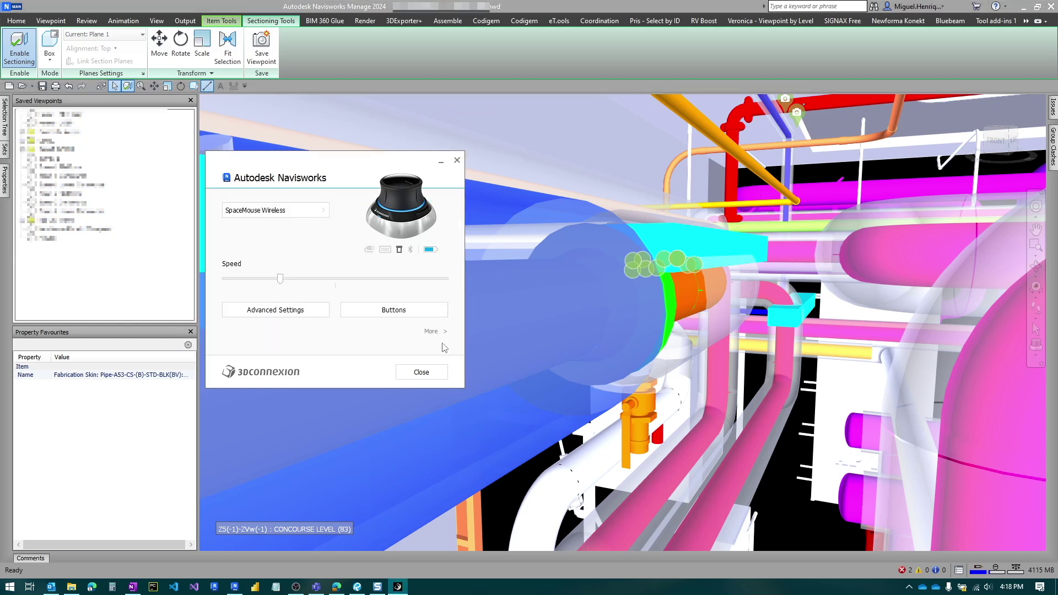
left_click(297, 312)
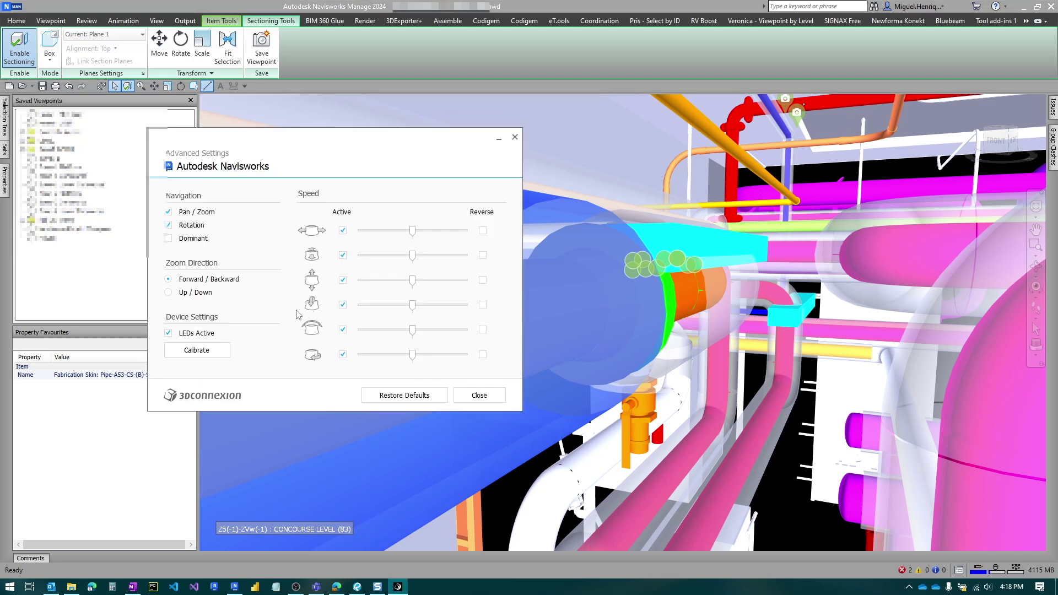
left_click(191, 353)
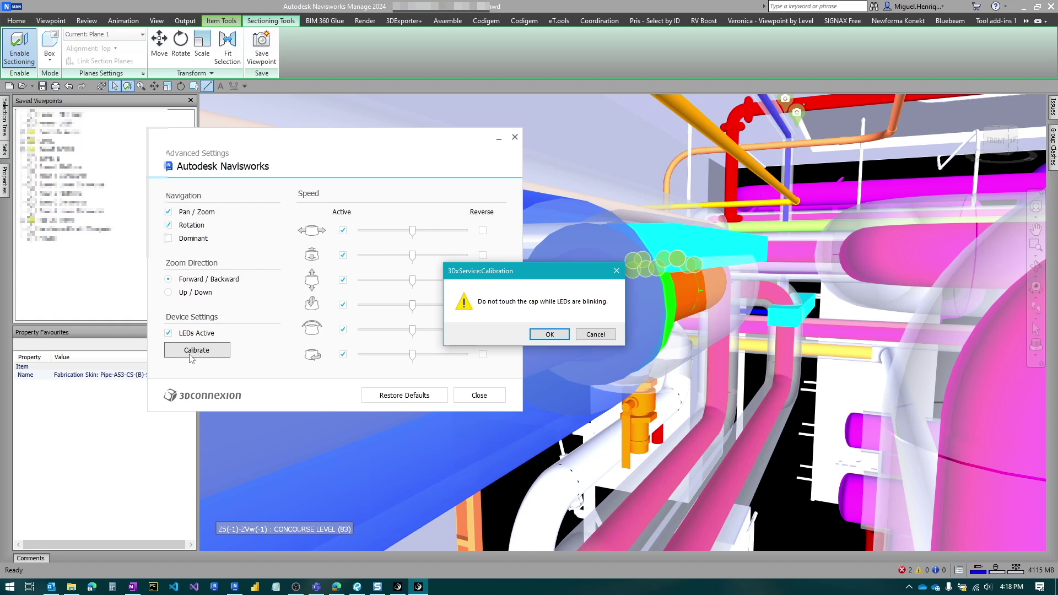
left_click(549, 333)
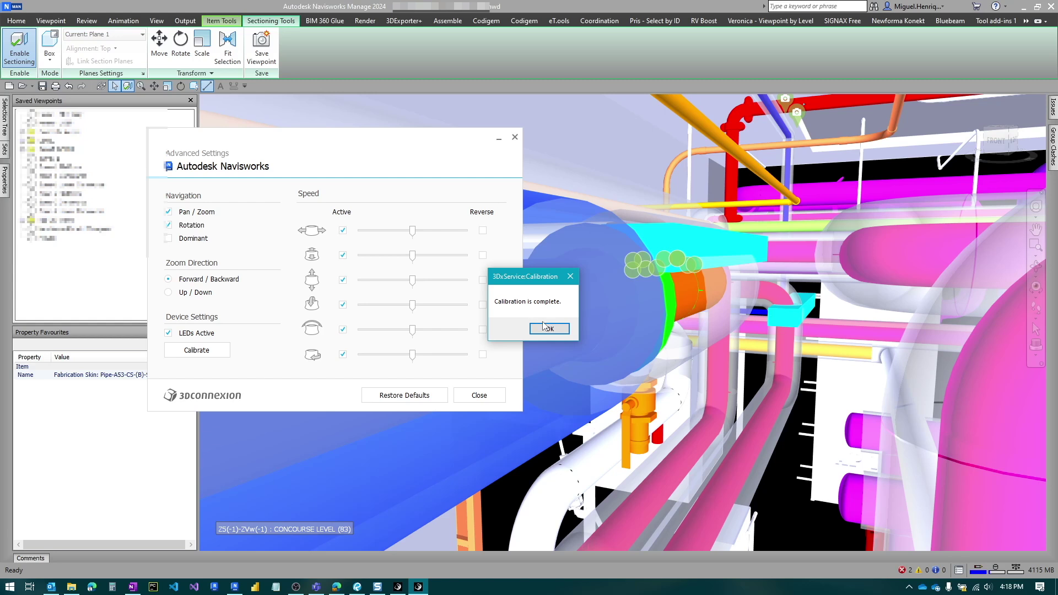
left_click(547, 329)
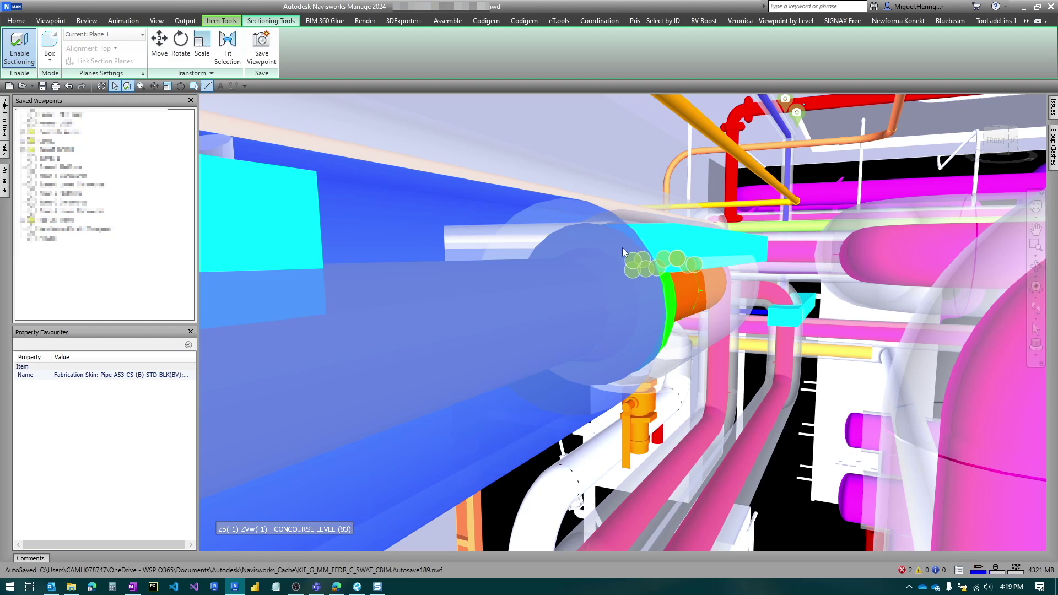
Select the cyan MX_LT04C item above the orange pipe at the green flange.
scroll(631, 263, "up", 5)
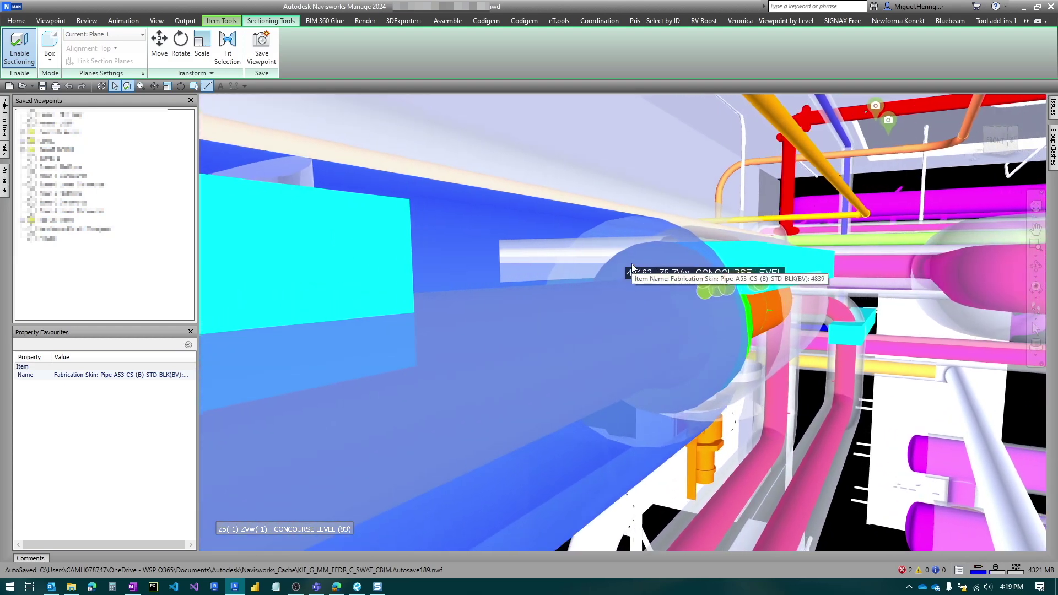
left_click(705, 254)
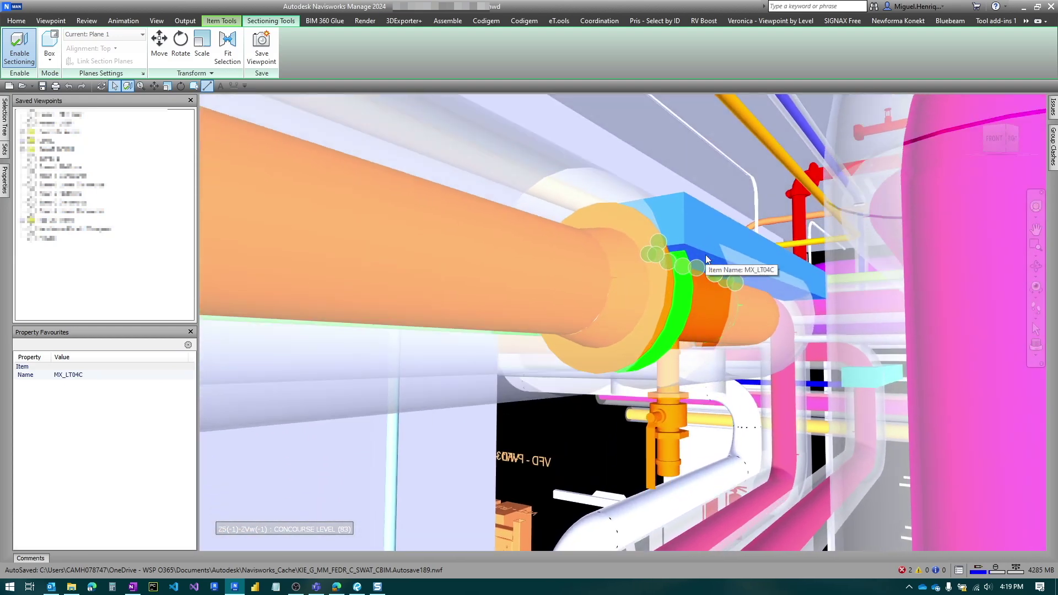